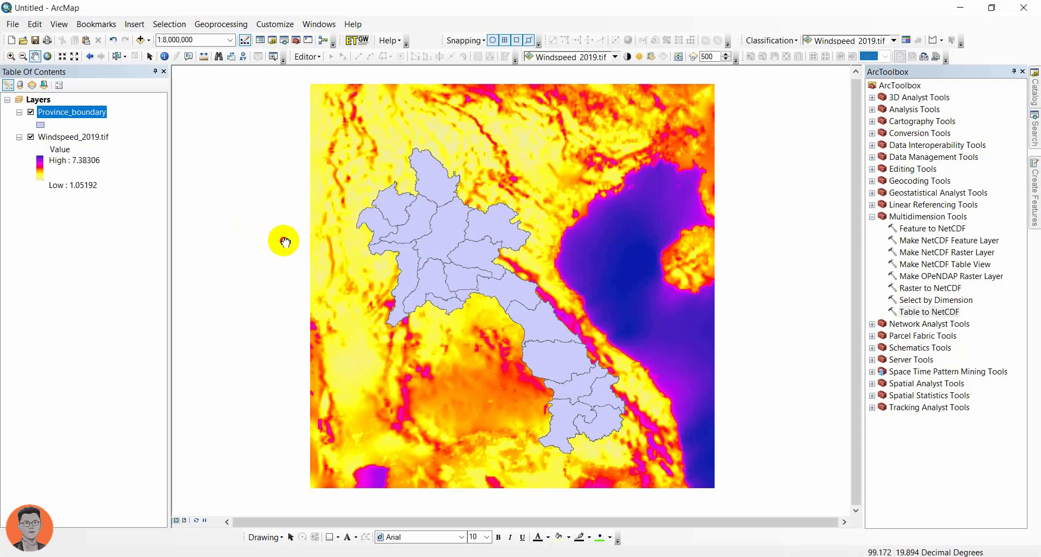
# Step: Give the Province_boundary layer no fill and a red outline with a width of 3
pyautogui.moveTo(335, 289); pyautogui.dragTo(334, 289)
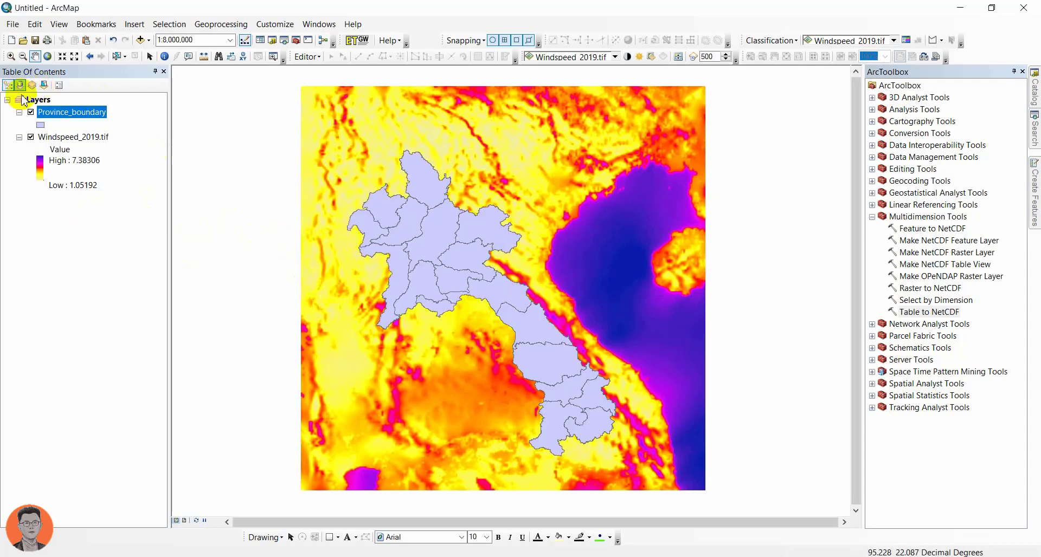
pyautogui.click(40, 126)
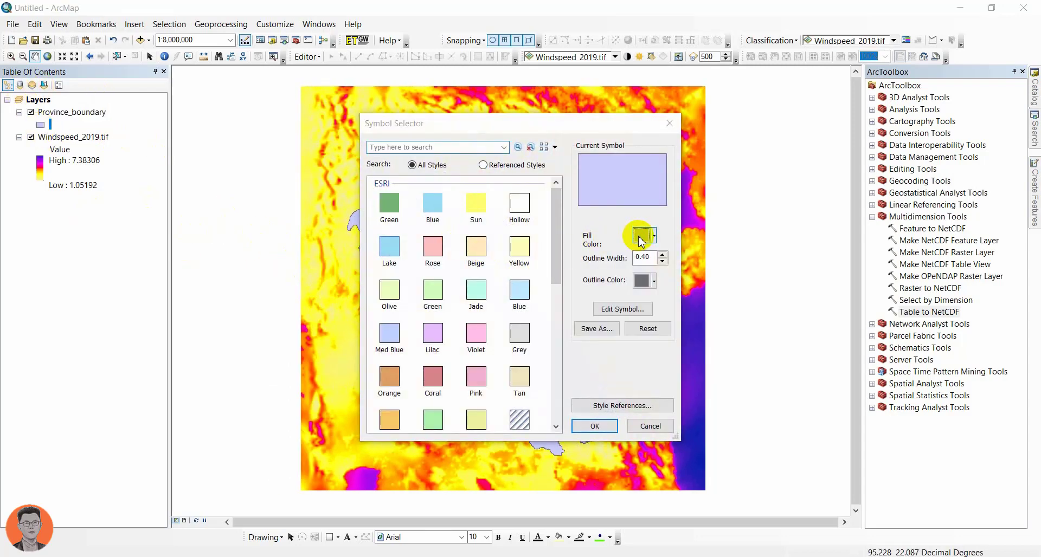
pyautogui.click(642, 234)
pyautogui.click(653, 254)
pyautogui.click(643, 280)
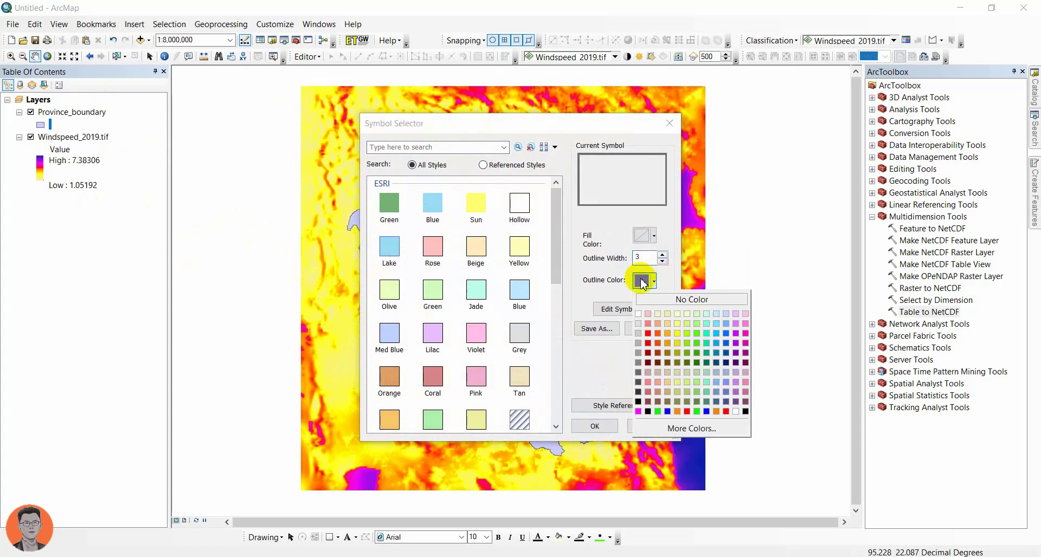
pyautogui.click(648, 343)
pyautogui.click(595, 426)
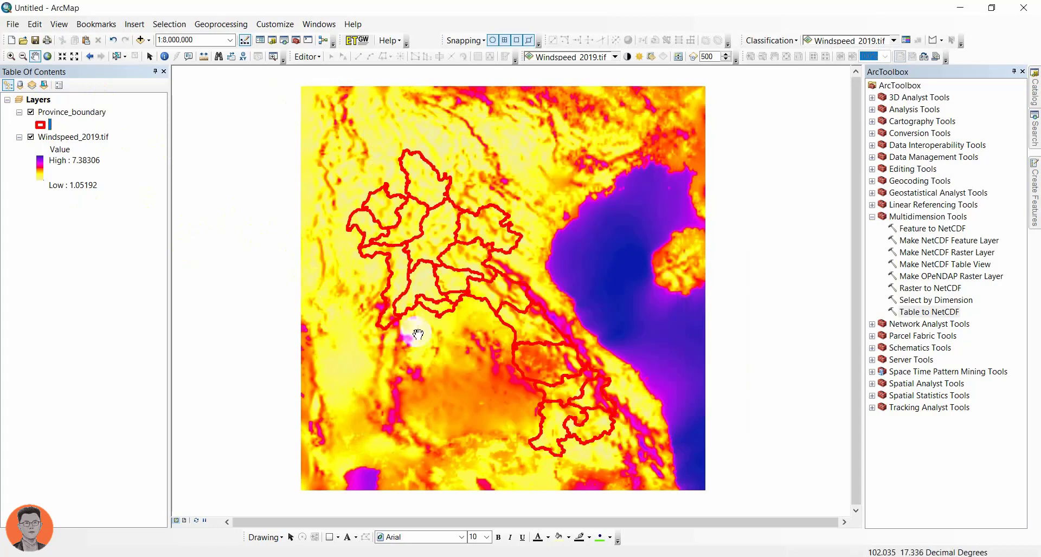
# Step: Change the Province_boundary outline color to dark blue
pyautogui.click(40, 126)
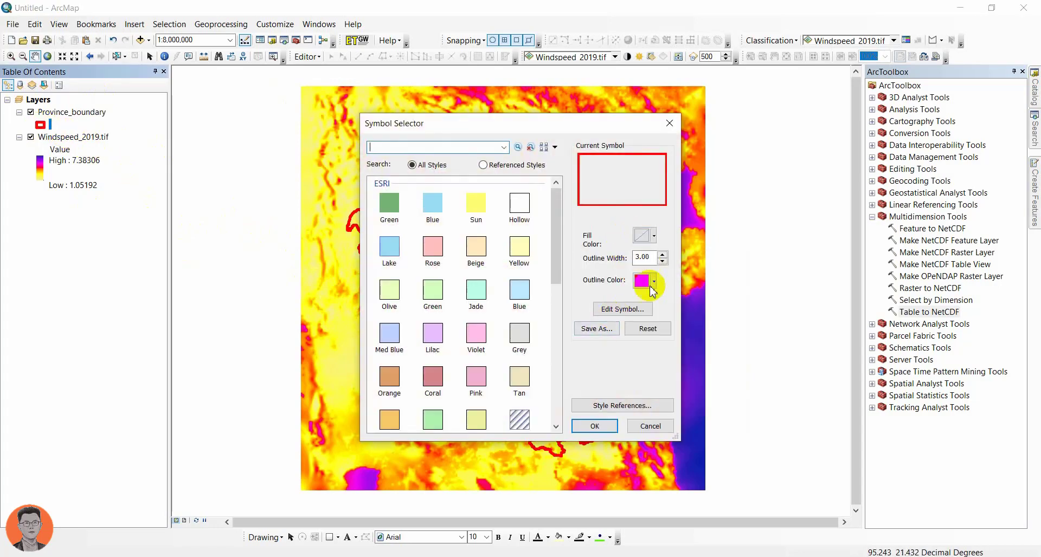
pyautogui.click(643, 283)
pyautogui.click(726, 353)
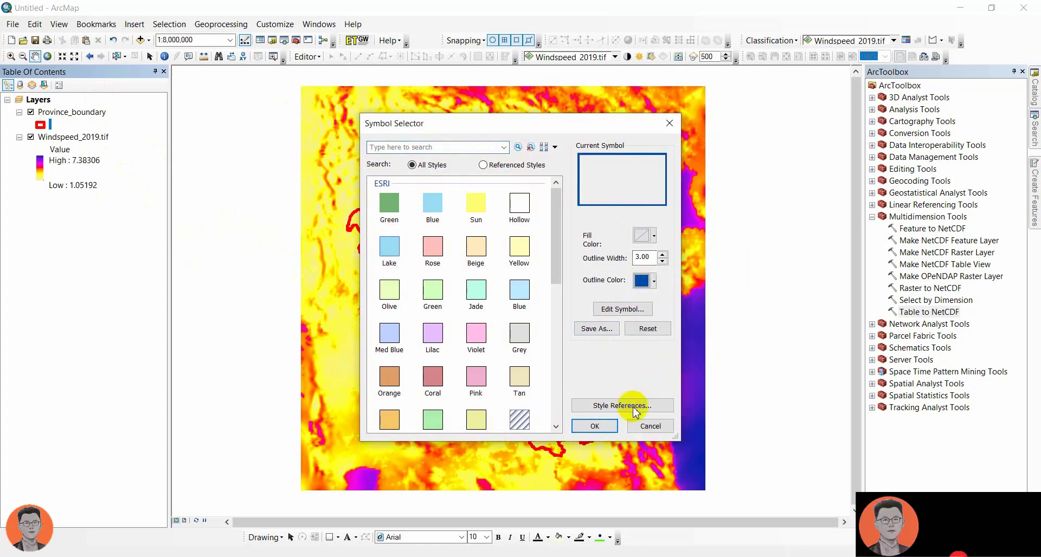
pyautogui.click(595, 426)
pyautogui.moveTo(459, 404); pyautogui.dragTo(423, 389)
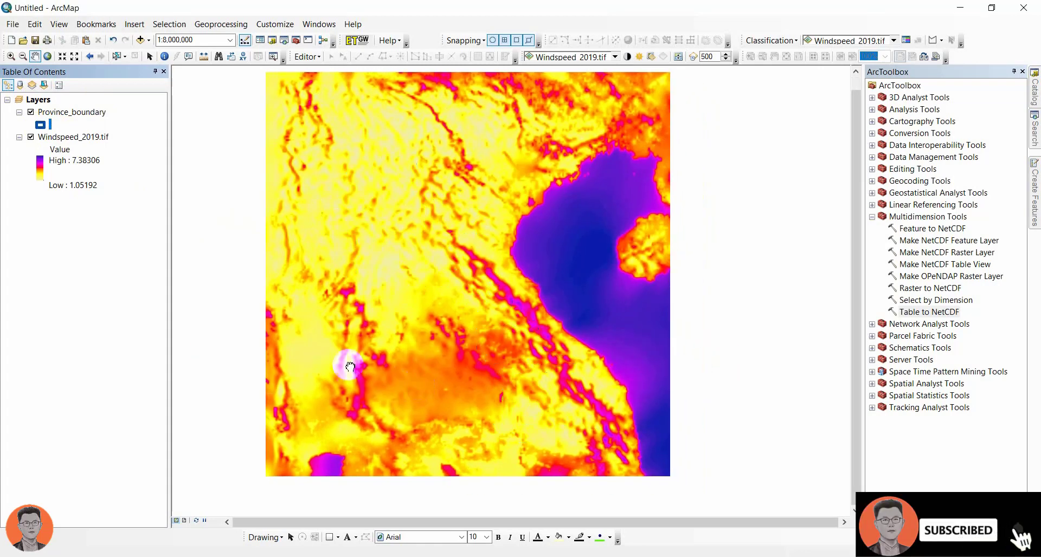
# Step: Search for "Clip" and open the Clip (Data Management) tool
pyautogui.click(1032, 119)
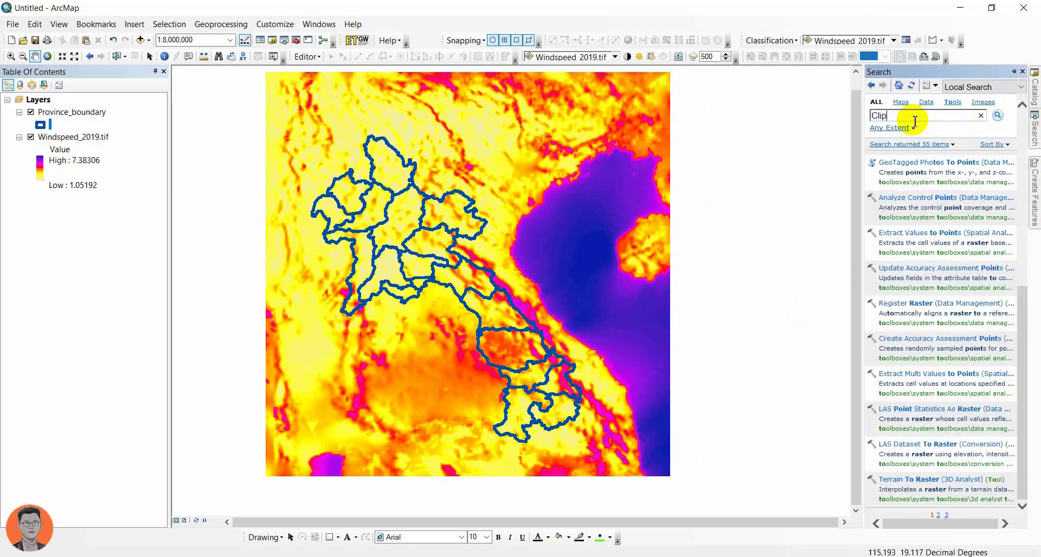
pyautogui.write('Clip')
pyautogui.press('Return')
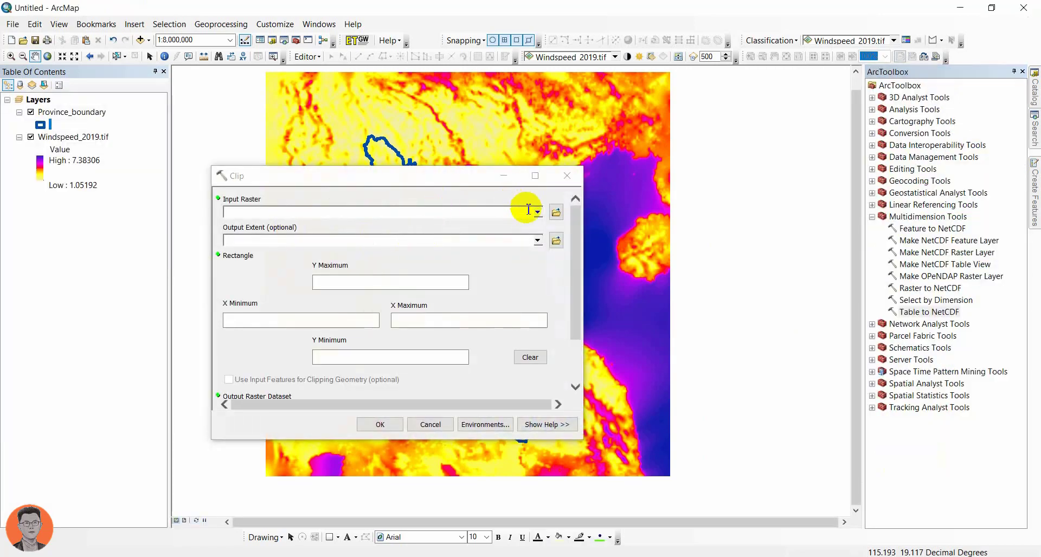
# Step: Set Windspeed_2019.tif as the raster to clip and Province_boundary as the output extent, using the input features for clipping geometry
pyautogui.click(537, 211)
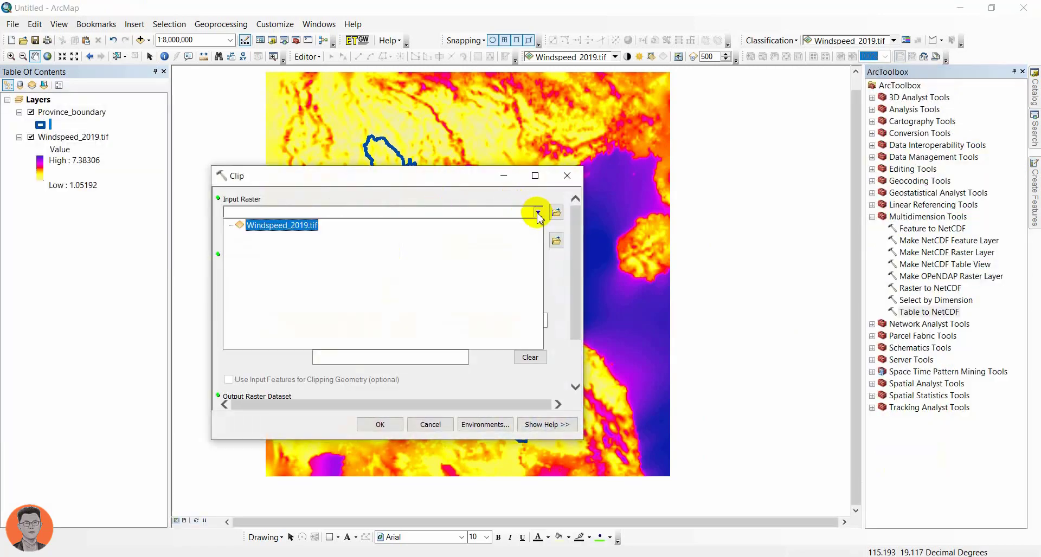
pyautogui.click(278, 226)
pyautogui.click(537, 242)
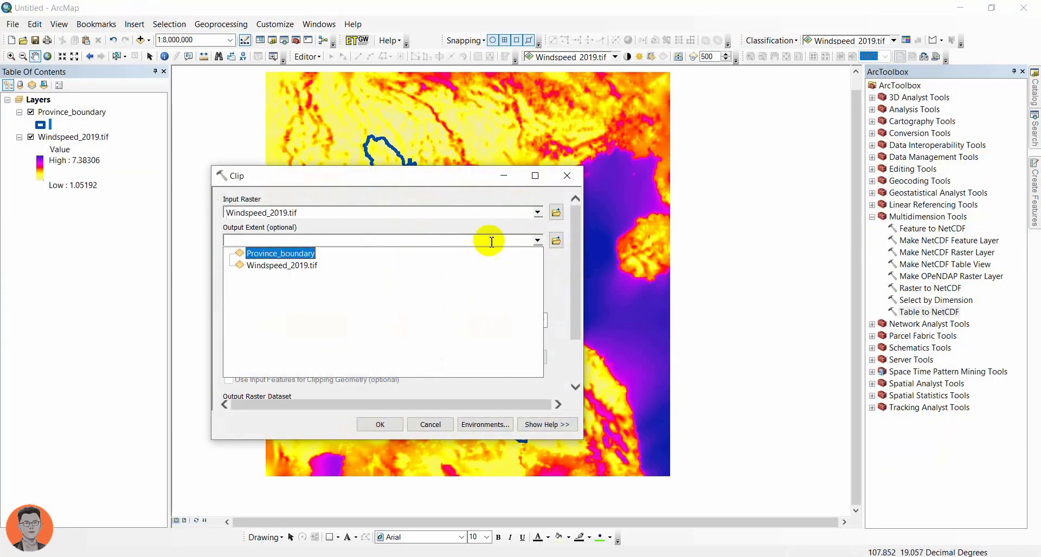
pyautogui.click(287, 262)
pyautogui.click(229, 379)
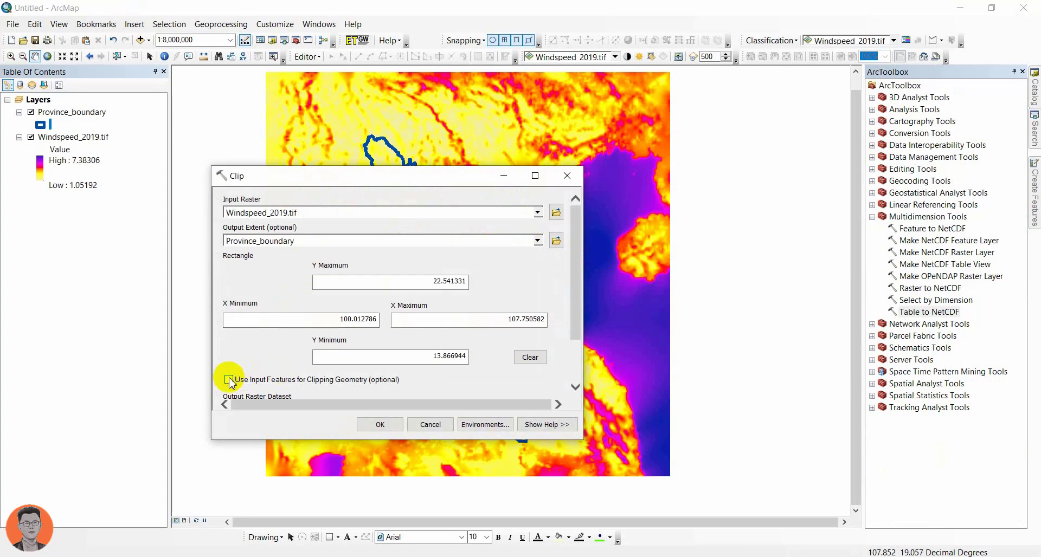
pyautogui.moveTo(576, 306); pyautogui.dragTo(577, 386)
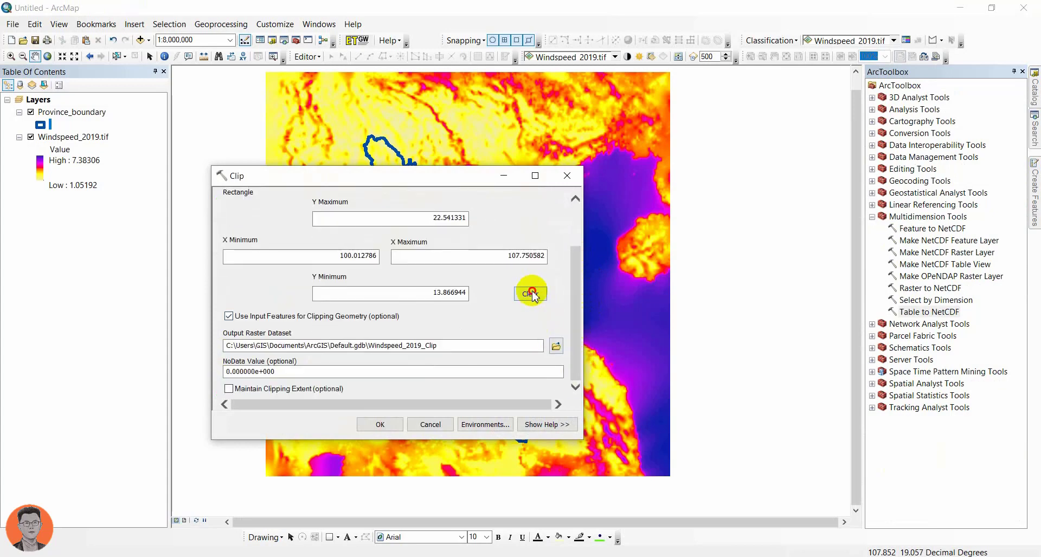
# Step: Save the clip output as wind_speed in the project1 folder and run the Clip tool
pyautogui.click(556, 346)
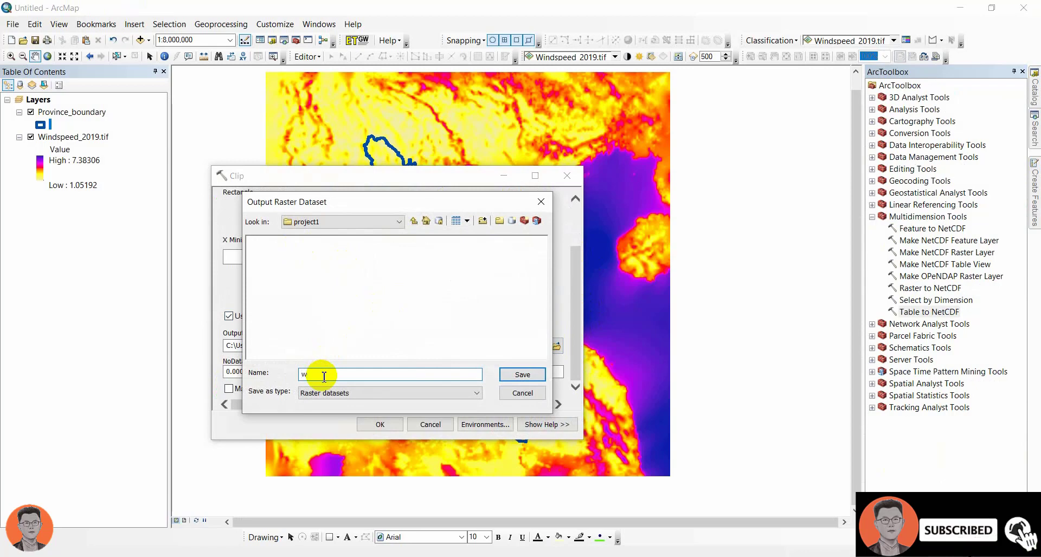
pyautogui.write('wind_speed.tif')
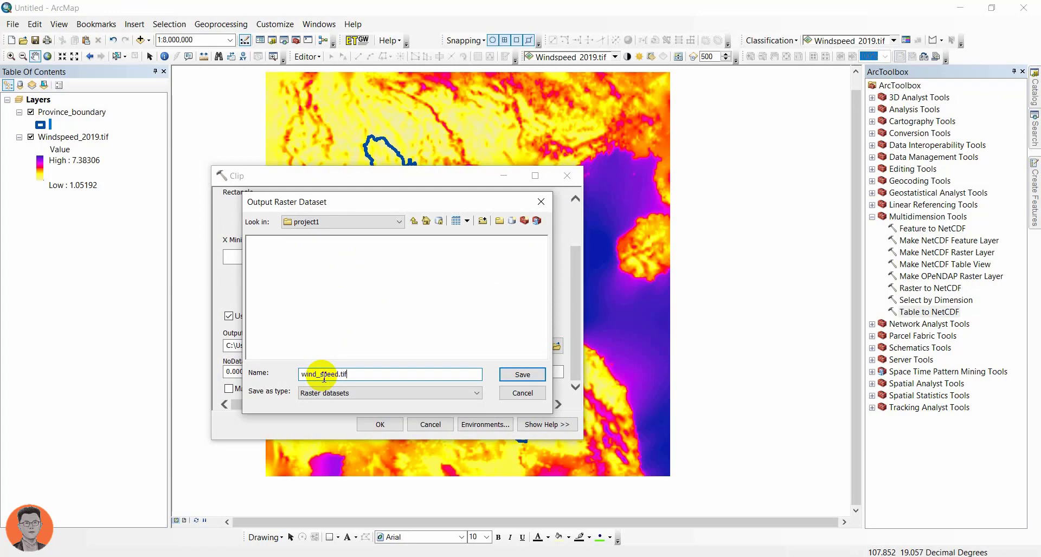
pyautogui.press('Return')
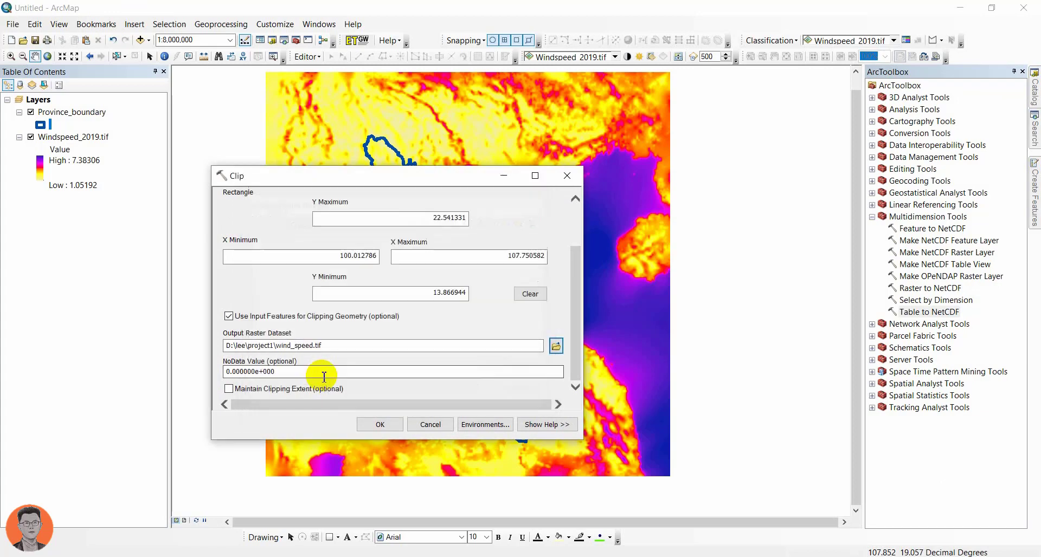
pyautogui.click(374, 422)
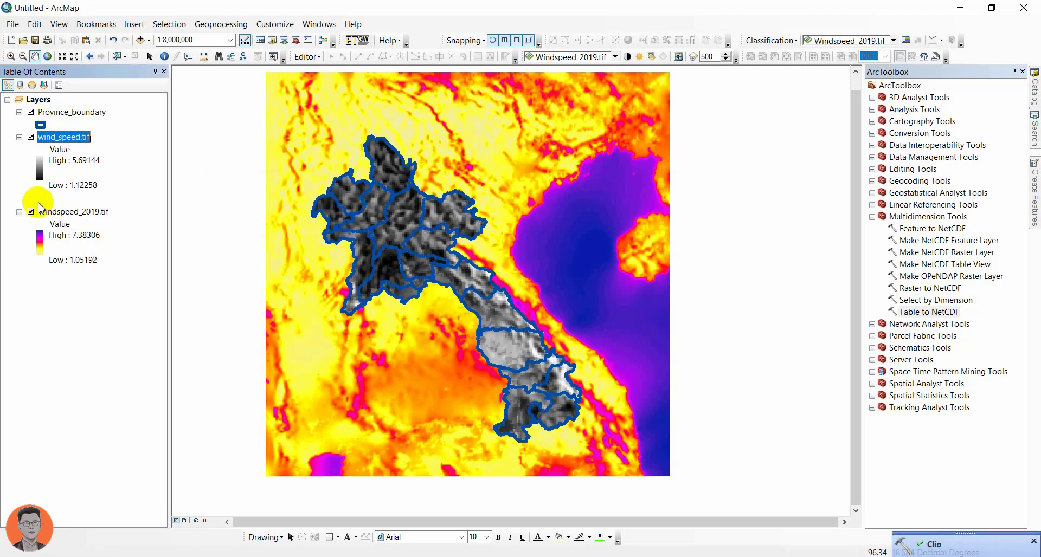
# Step: Hide the Windspeed_2019.tif layer and apply the yellow-red-magenta-blue color ramp to wind_speed.tif
pyautogui.click(31, 212)
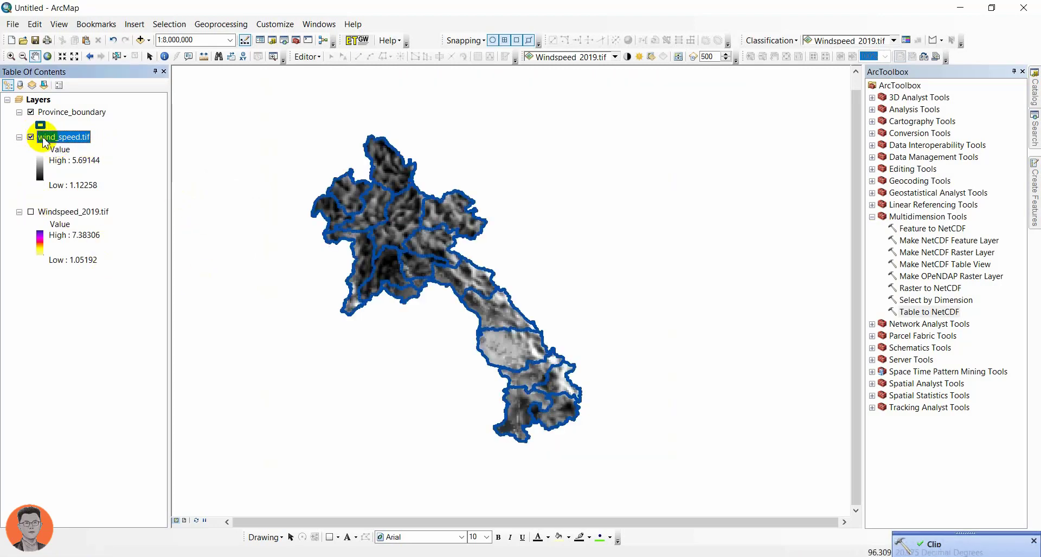
pyautogui.doubleClick(44, 139)
pyautogui.click(510, 282)
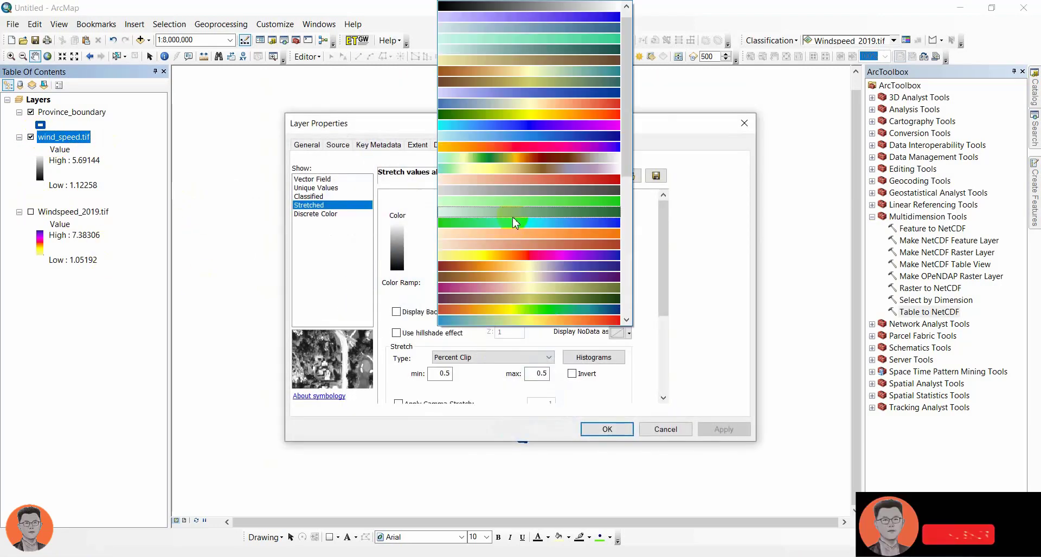
pyautogui.click(537, 256)
pyautogui.click(606, 428)
pyautogui.scroll(2, 440, 291)
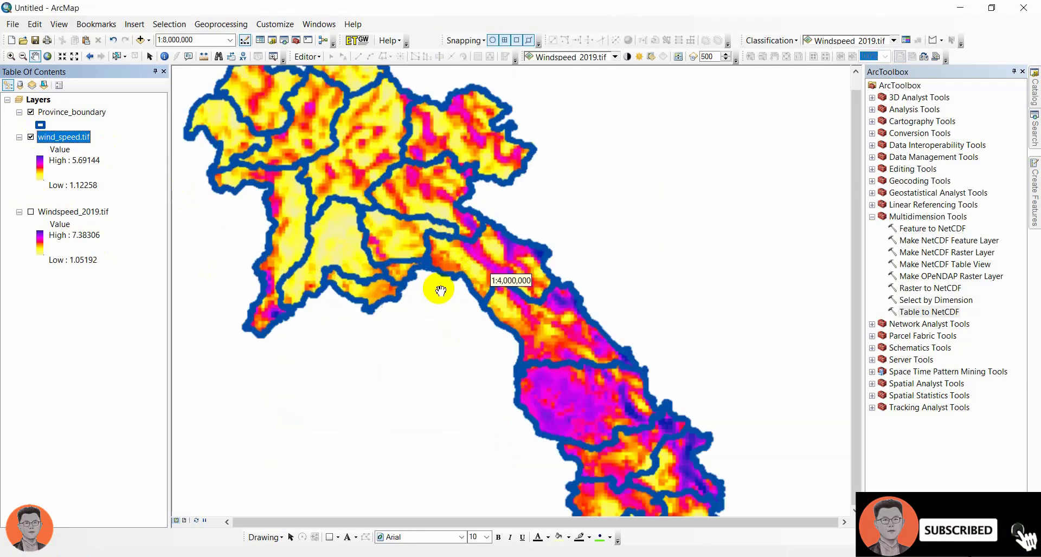
# Step: Set the display resampling of wind_speed.tif to Bilinear Interpolation (for continuous data)
pyautogui.doubleClick(50, 138)
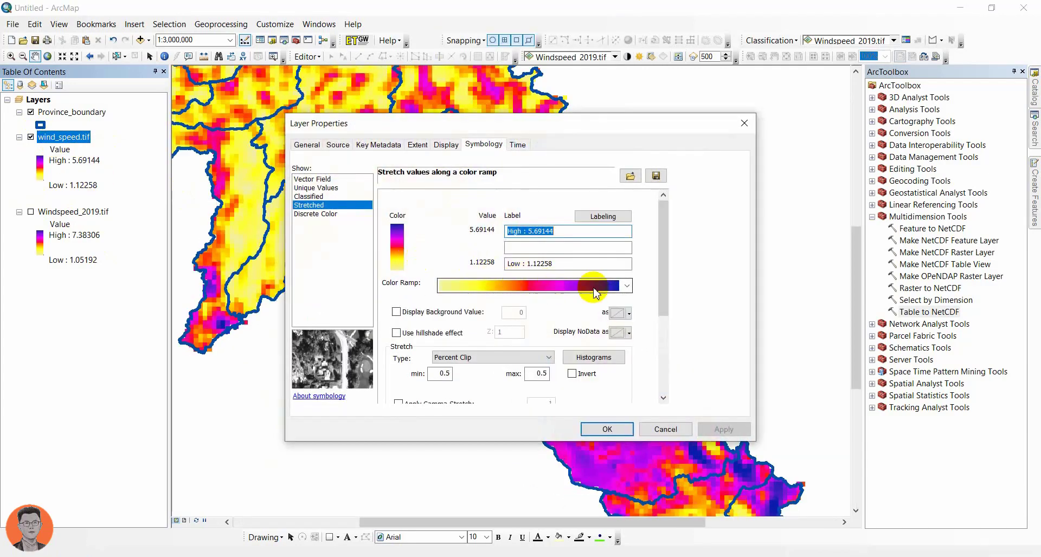
pyautogui.click(446, 144)
pyautogui.click(379, 224)
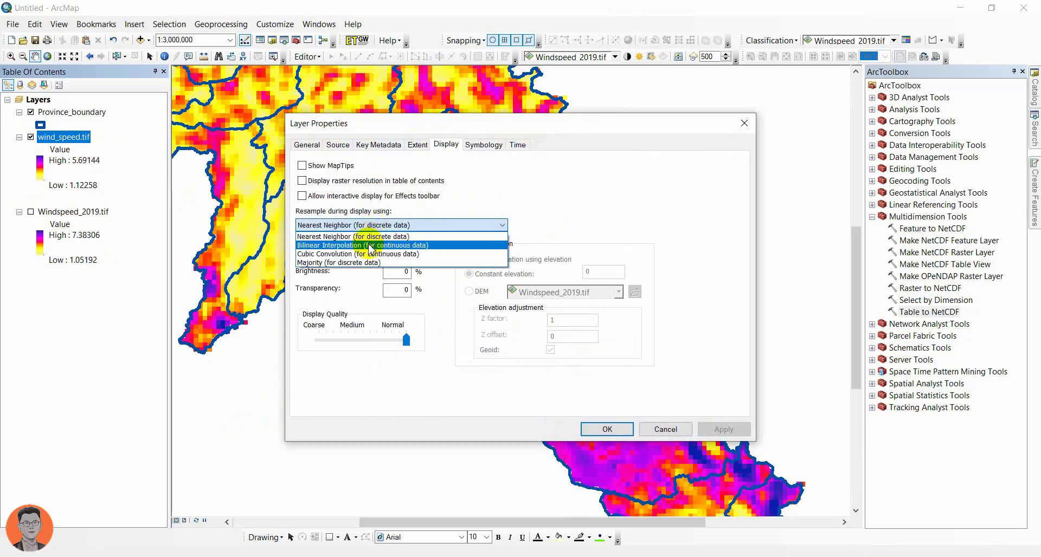
pyautogui.click(371, 245)
pyautogui.click(605, 428)
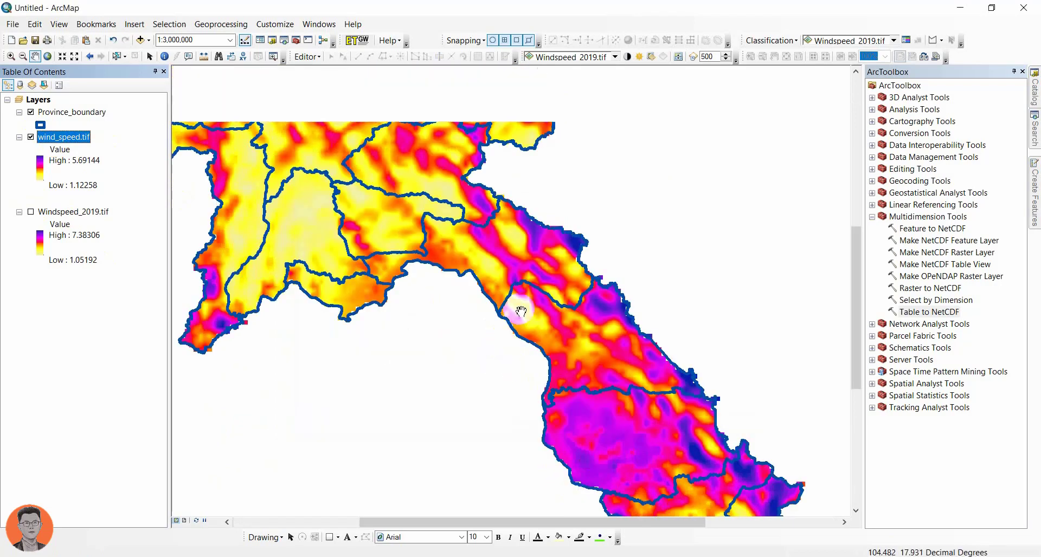
pyautogui.scroll(-2, 521, 312)
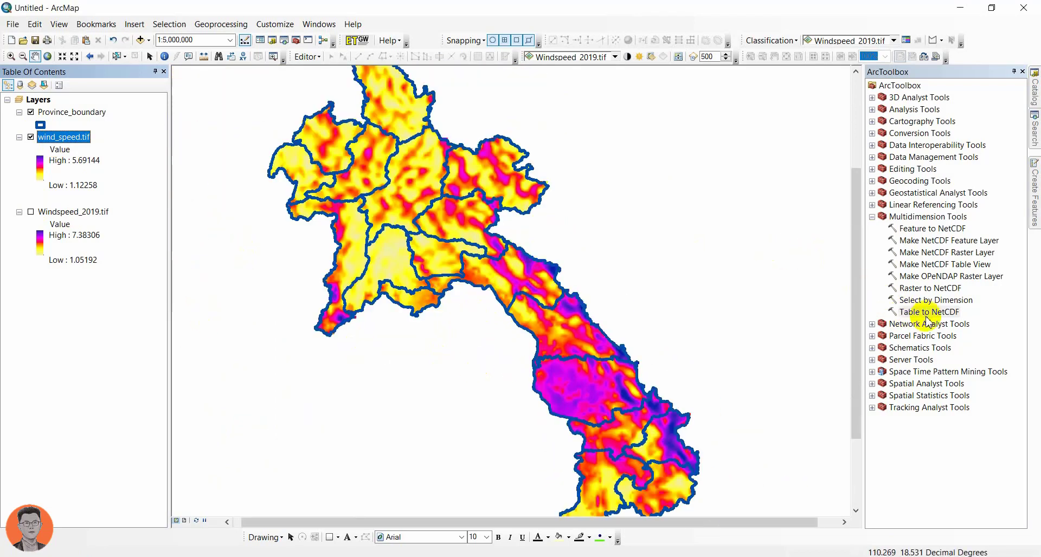
# Step: Search for "raster to point" and open the Raster to Point (Conversion) tool
pyautogui.click(1034, 129)
pyautogui.doubleClick(879, 115)
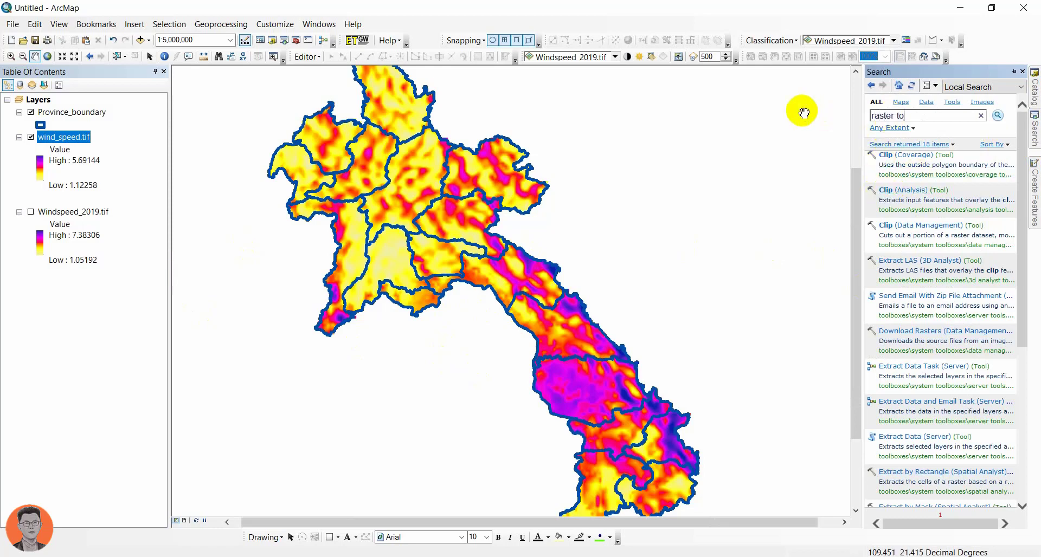
pyautogui.press('Return')
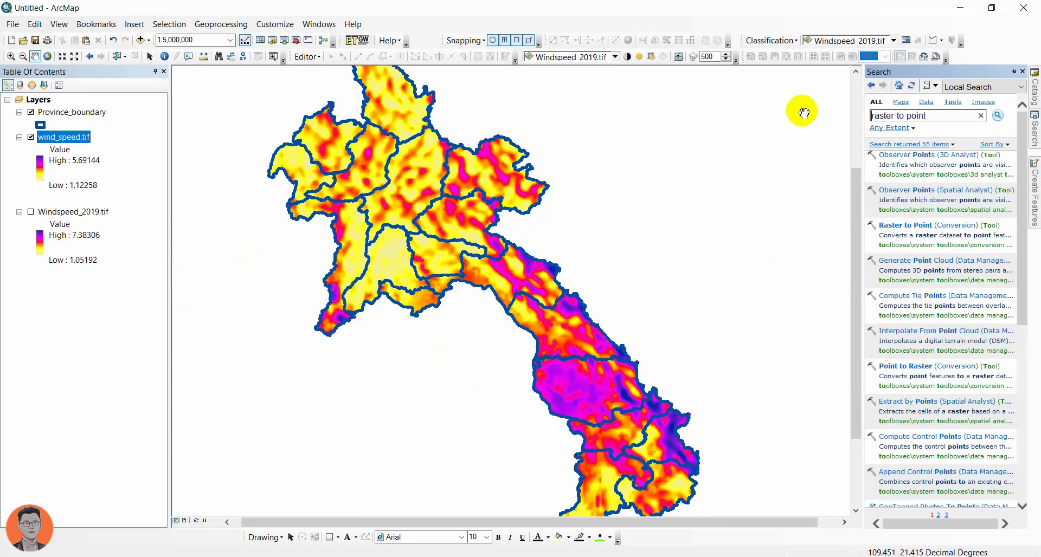
pyautogui.click(898, 225)
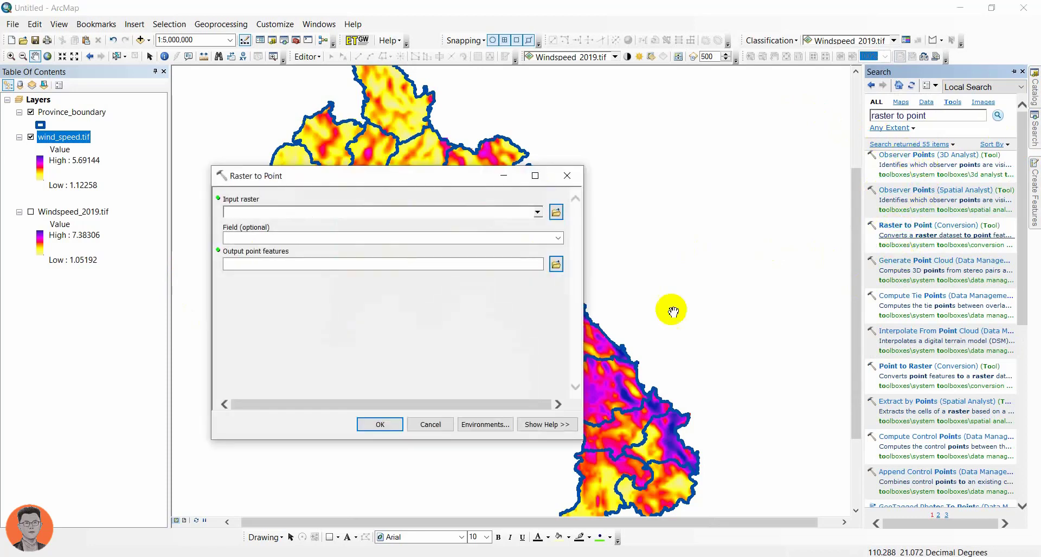
# Step: Convert wind_speed.tif to points using the Value field, saving the output as wind_speed_point.shp in the project1 folder
pyautogui.click(537, 213)
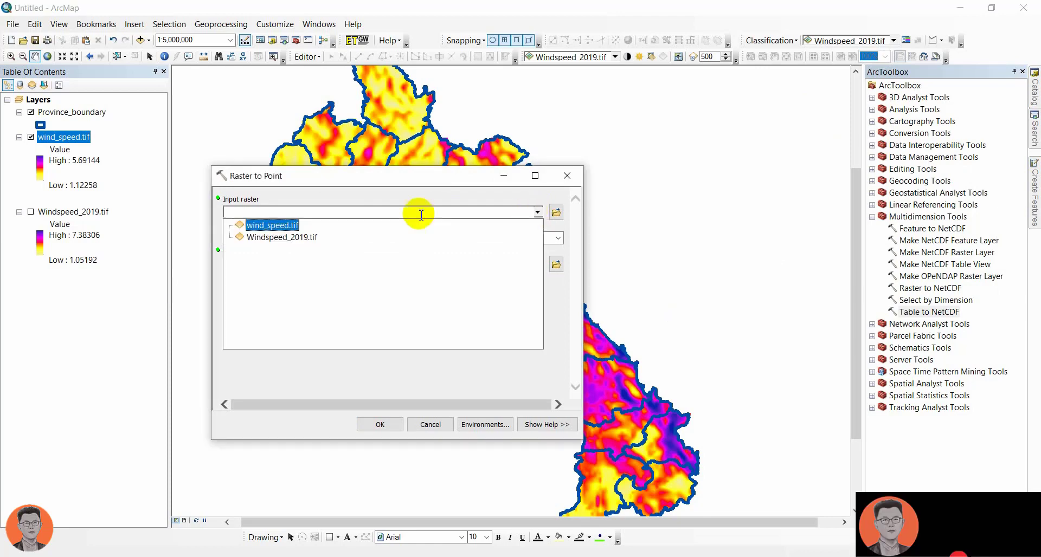
pyautogui.click(278, 228)
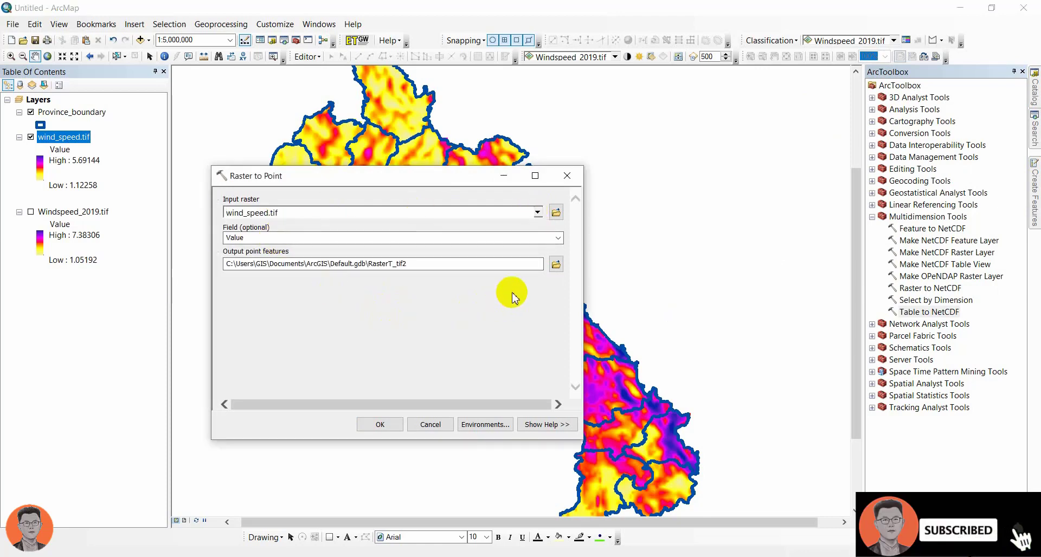
pyautogui.click(556, 264)
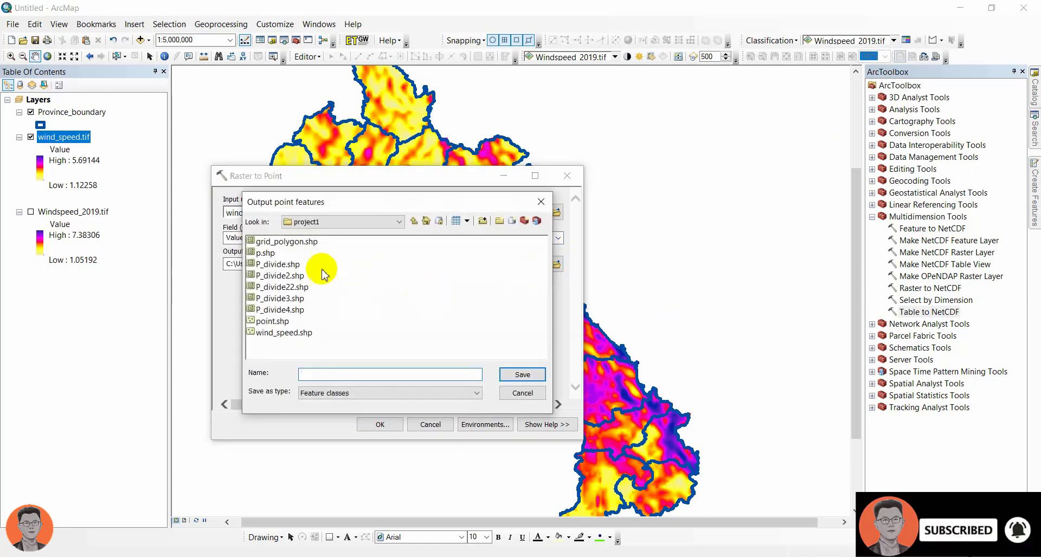
pyautogui.click(274, 333)
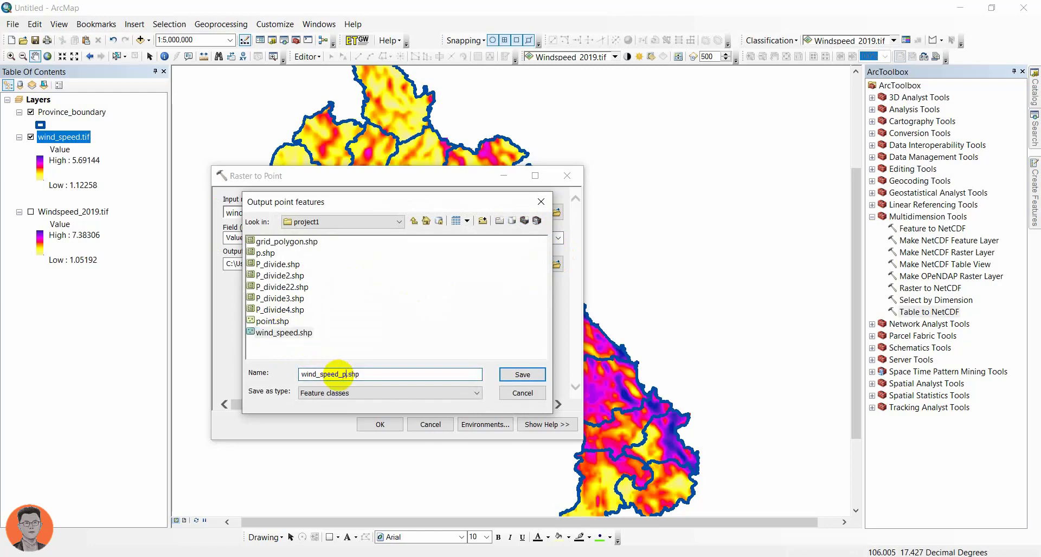
pyautogui.press('Return')
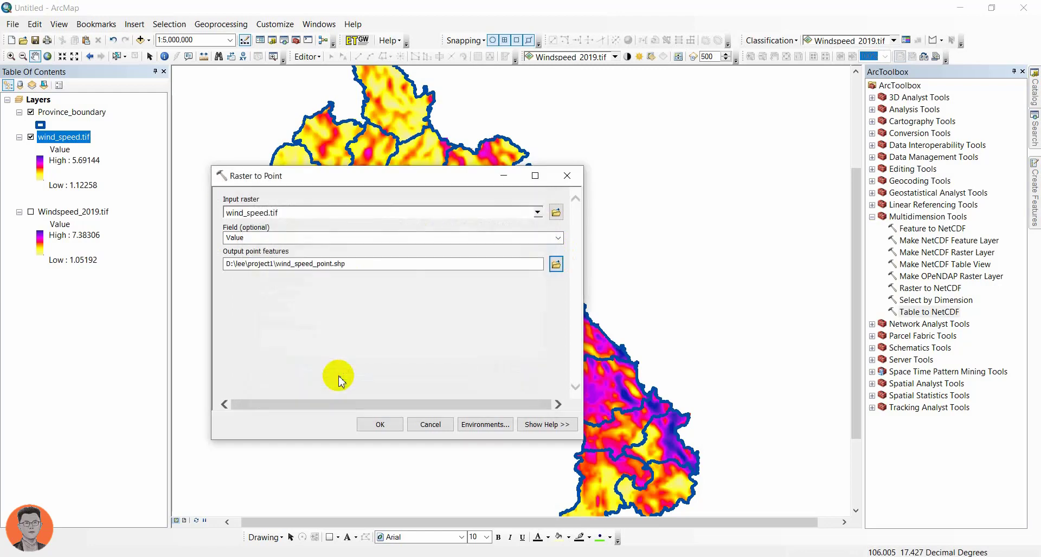
pyautogui.click(374, 423)
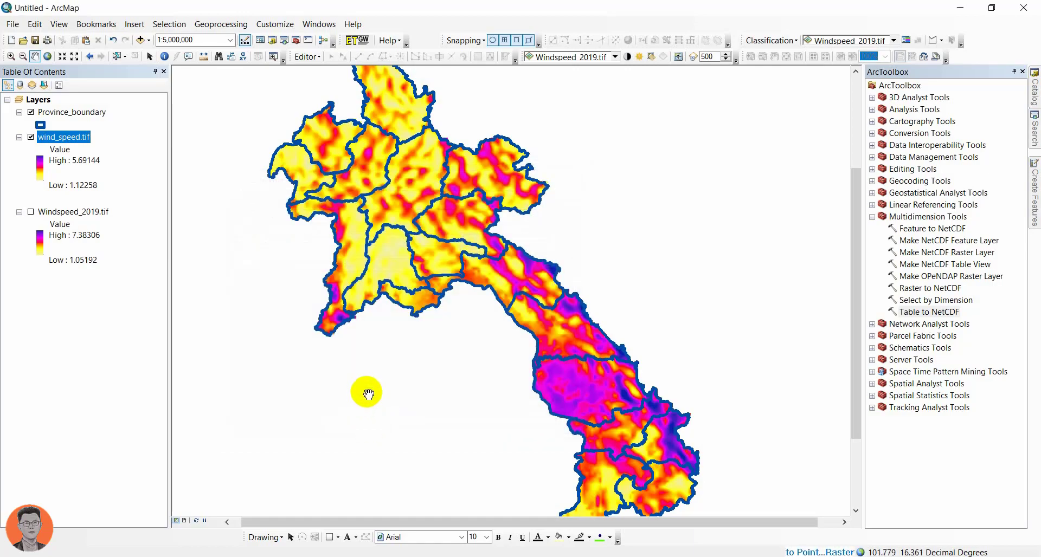
pyautogui.scroll(3, 433, 227)
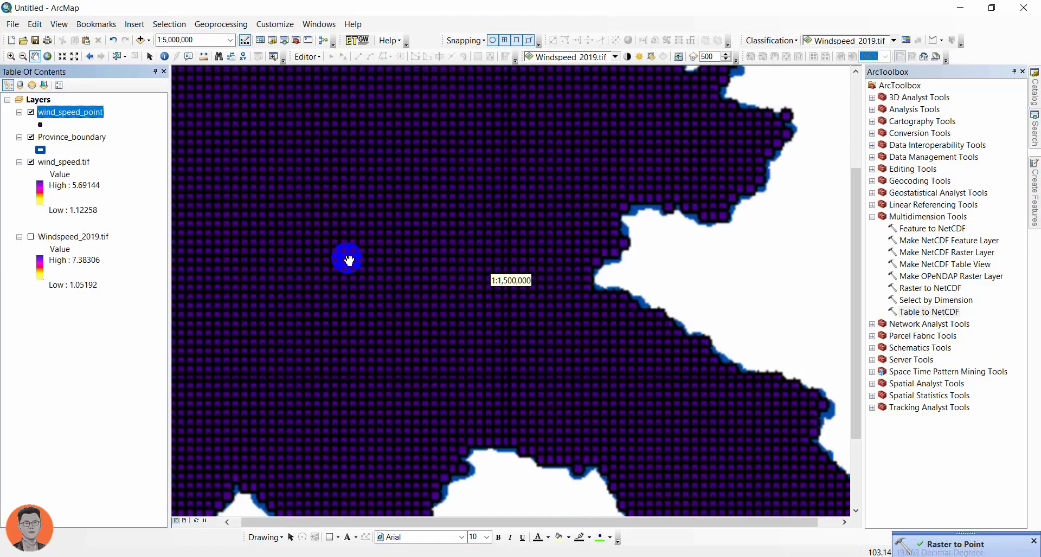
pyautogui.scroll(1, 348, 261)
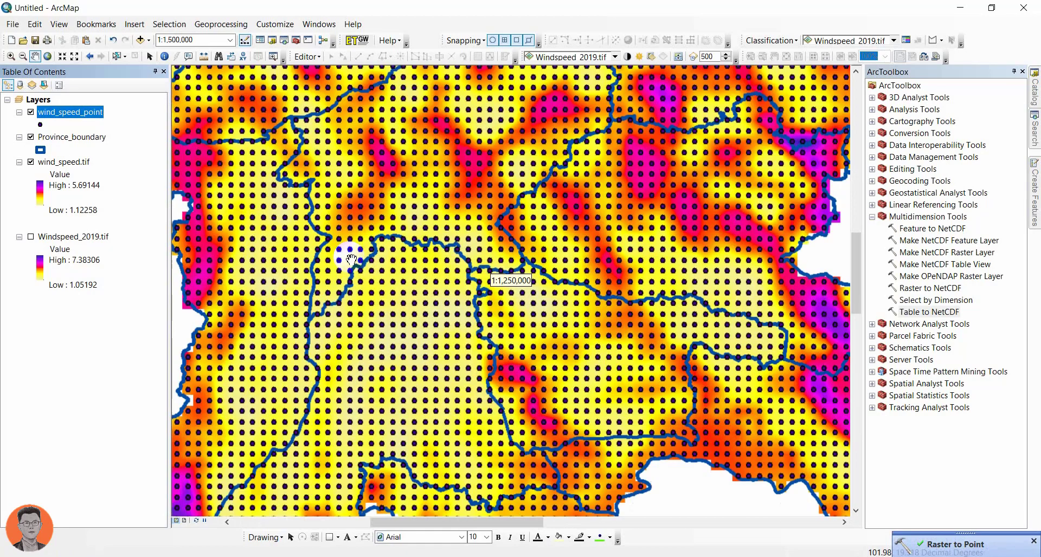
# Step: Examine the wind_speed_point points on the map and review the grid_code values in the layer's attribute table
pyautogui.scroll(4, 351, 261)
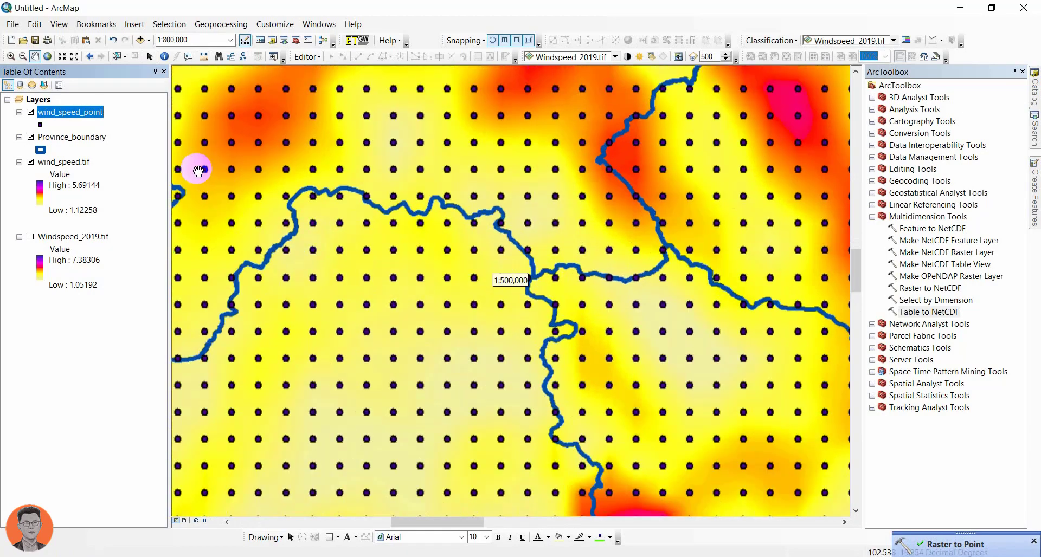
pyautogui.rightClick(89, 113)
pyautogui.click(158, 144)
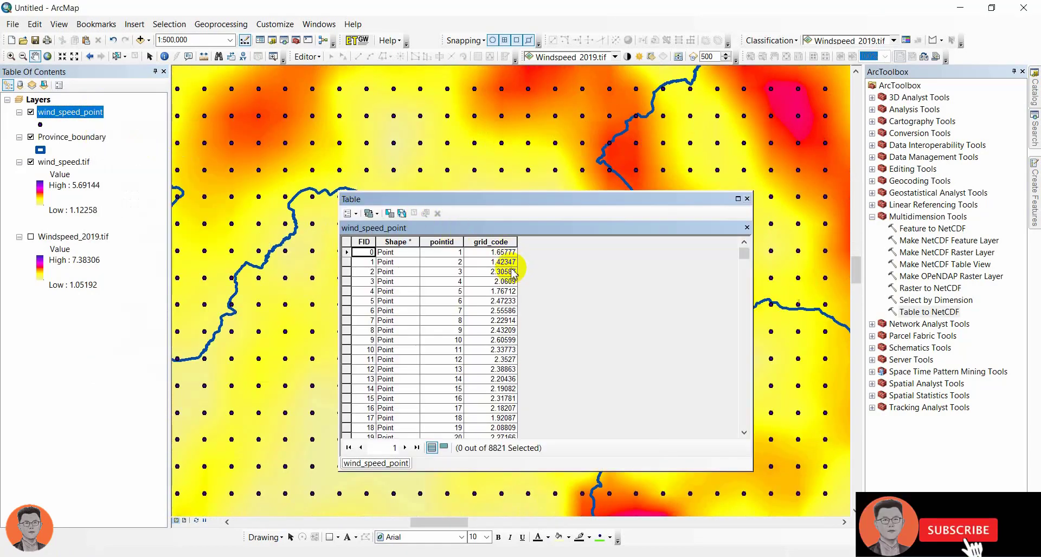
pyautogui.scroll(-20, 513, 274)
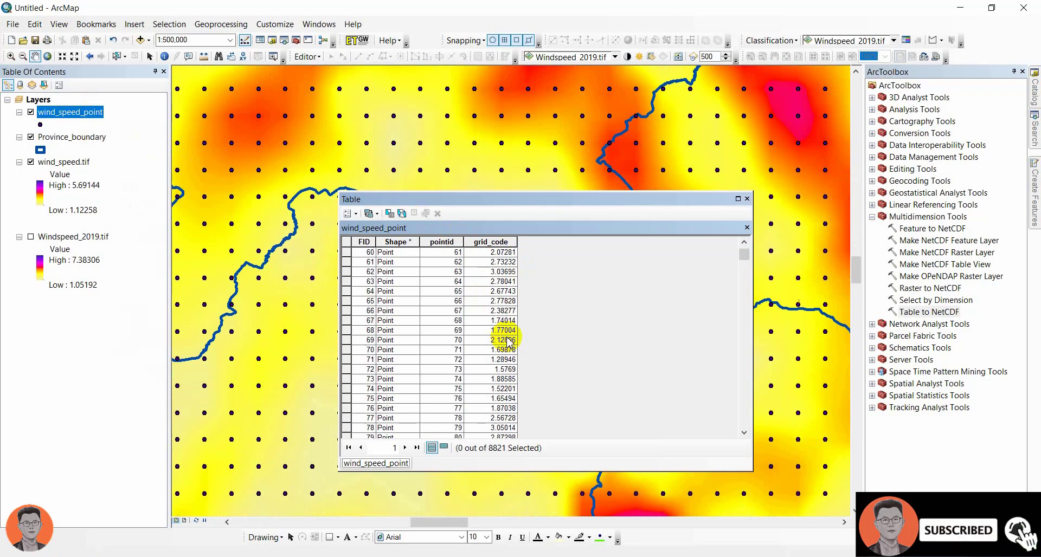
pyautogui.scroll(-10, 509, 341)
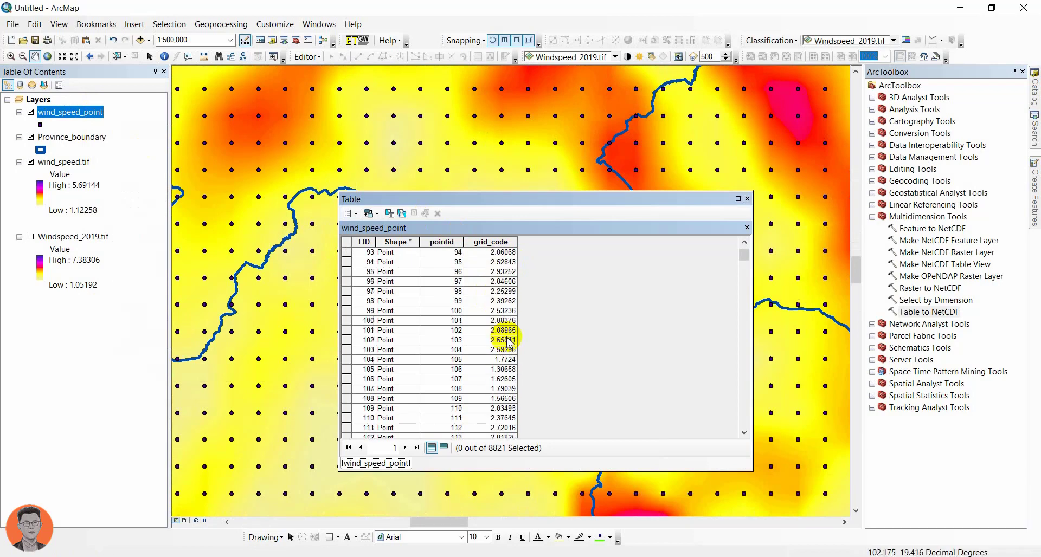
pyautogui.scroll(-8, 509, 342)
pyautogui.moveTo(743, 259); pyautogui.dragTo(748, 199)
pyautogui.click(747, 199)
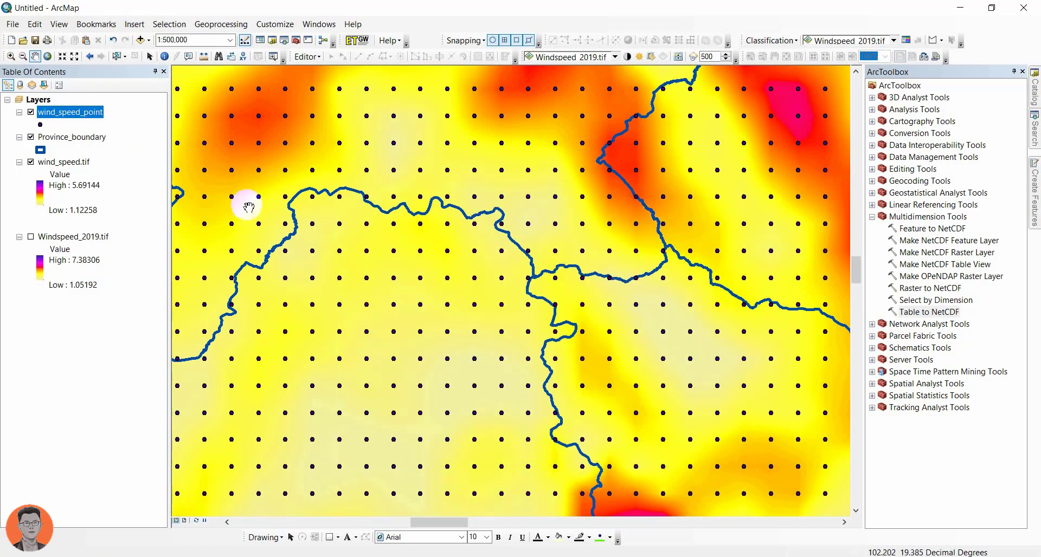
pyautogui.scroll(5, 495, 278)
pyautogui.scroll(-5, 495, 278)
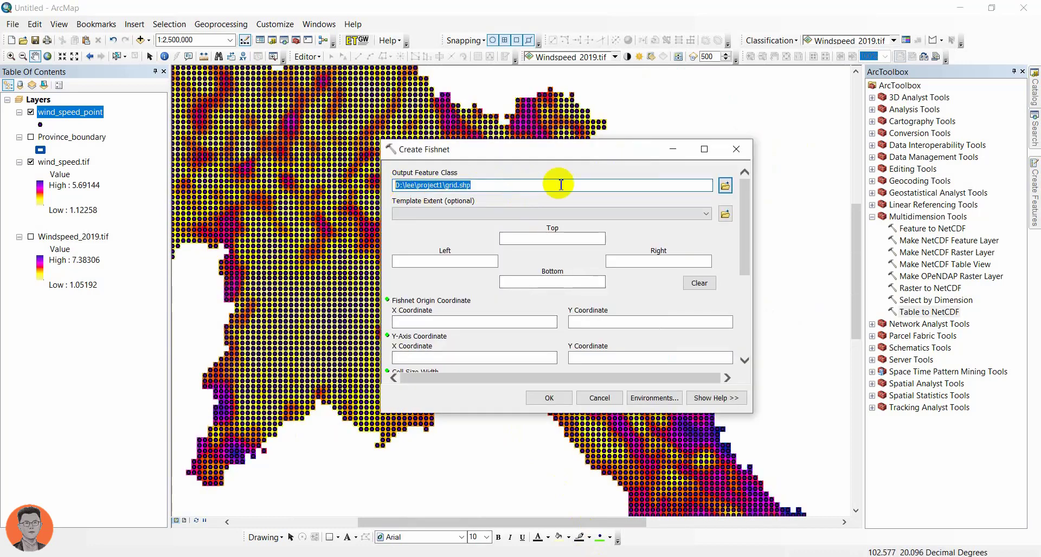
# Step: Create a polyline fishnet with label points as grid.shp, matching the extent of wind_speed.tif, with cell width and height of 500
pyautogui.click(666, 212)
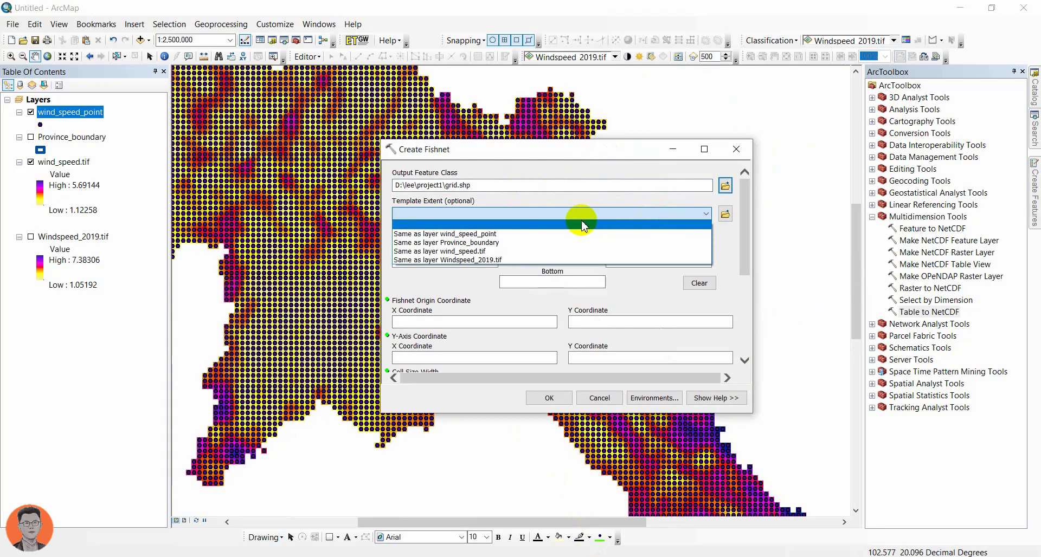
pyautogui.click(450, 251)
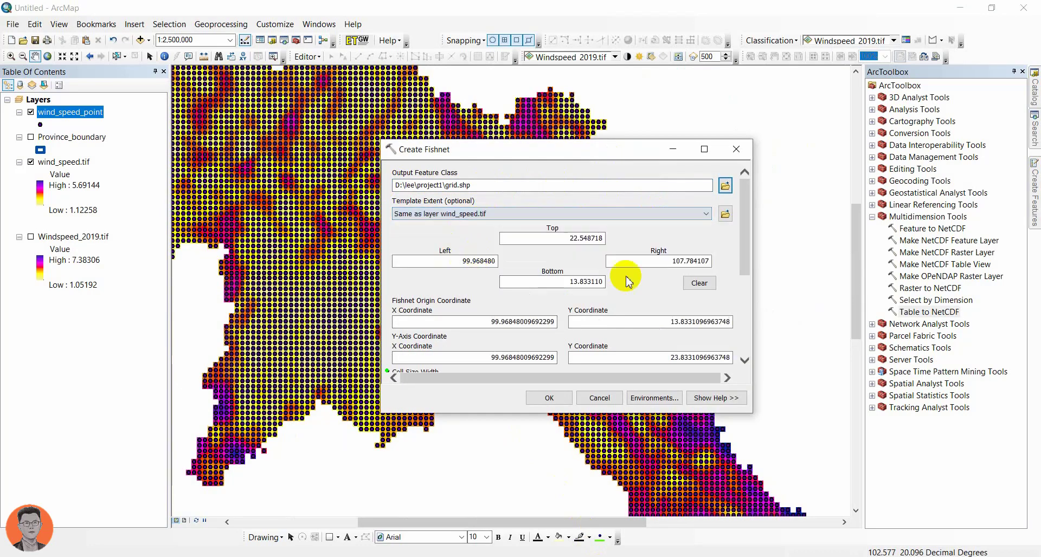
pyautogui.moveTo(744, 241); pyautogui.dragTo(734, 292)
pyautogui.click(711, 277)
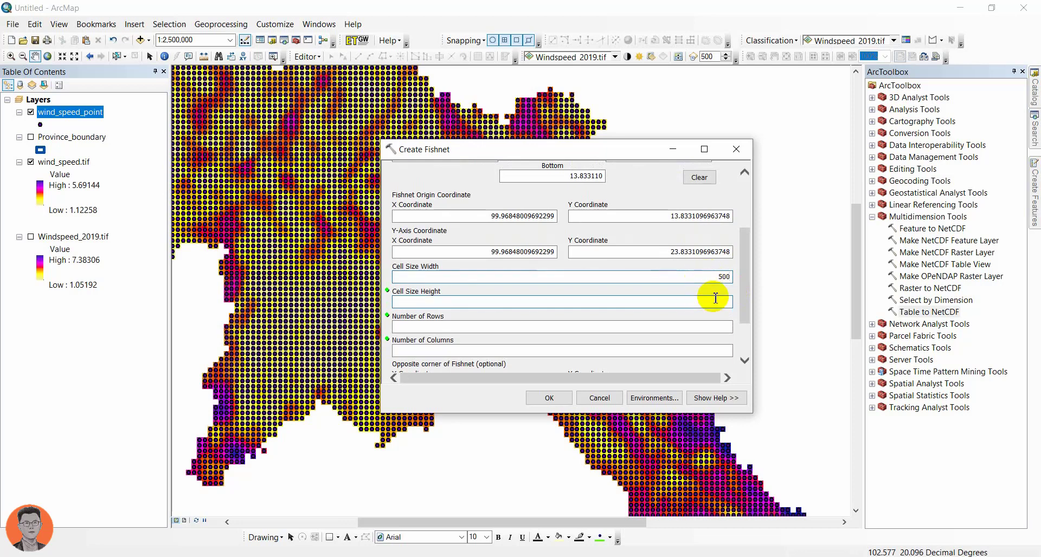
pyautogui.moveTo(745, 298); pyautogui.dragTo(745, 338)
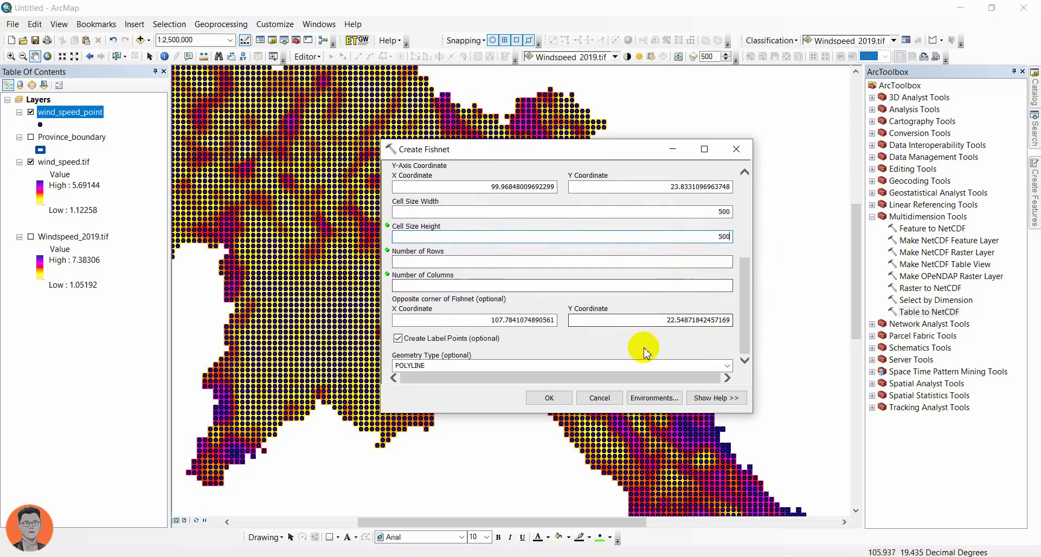
pyautogui.click(547, 398)
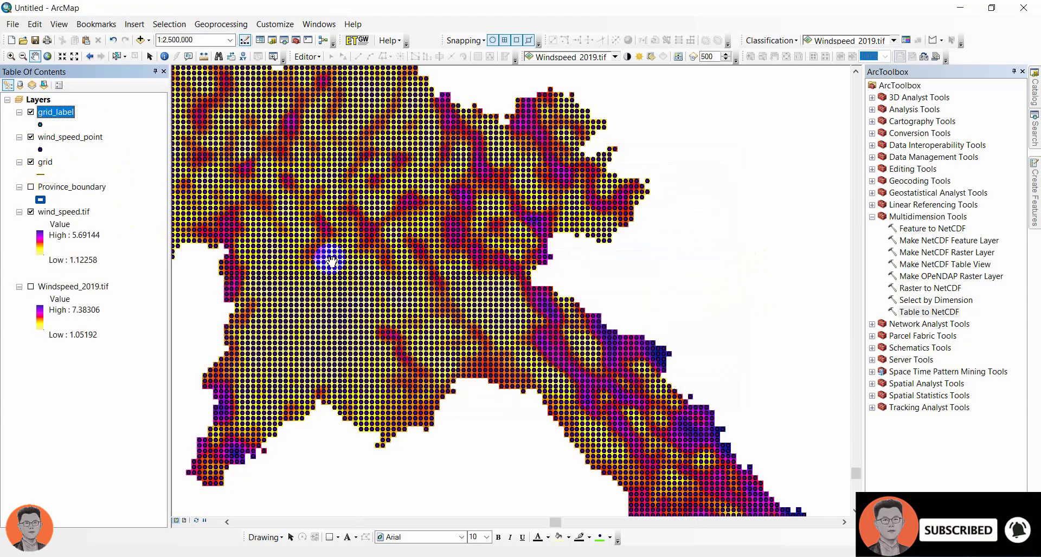
# Step: Hide the wind_speed_point layer and inspect the fishnet lines around the wind speed raster
pyautogui.click(30, 113)
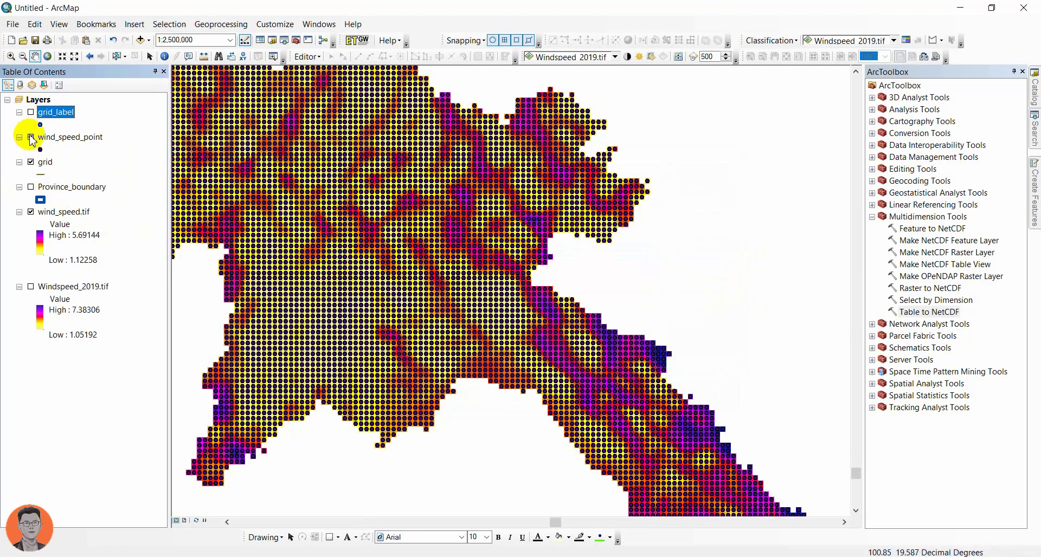
pyautogui.click(31, 137)
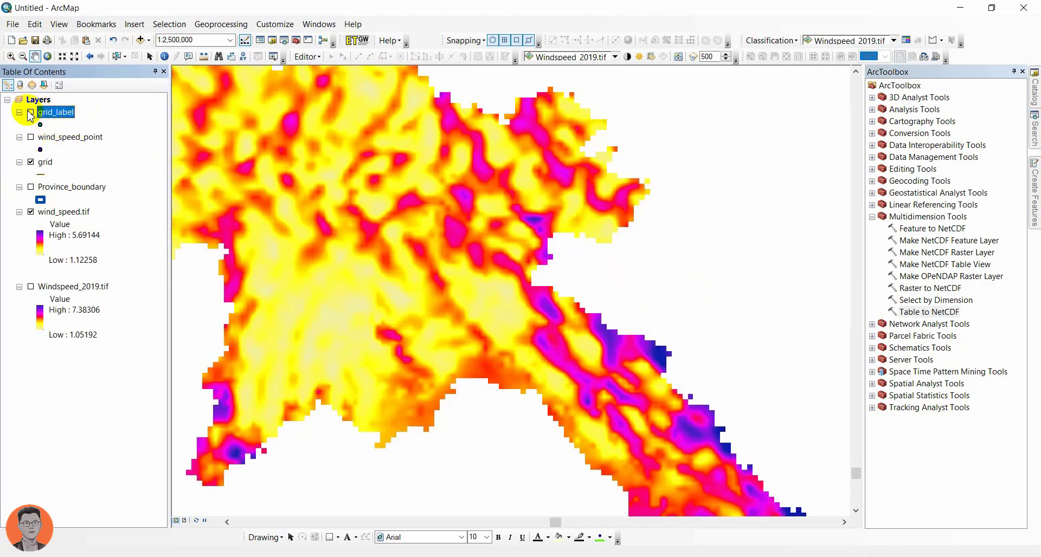
pyautogui.scroll(-3, 496, 290)
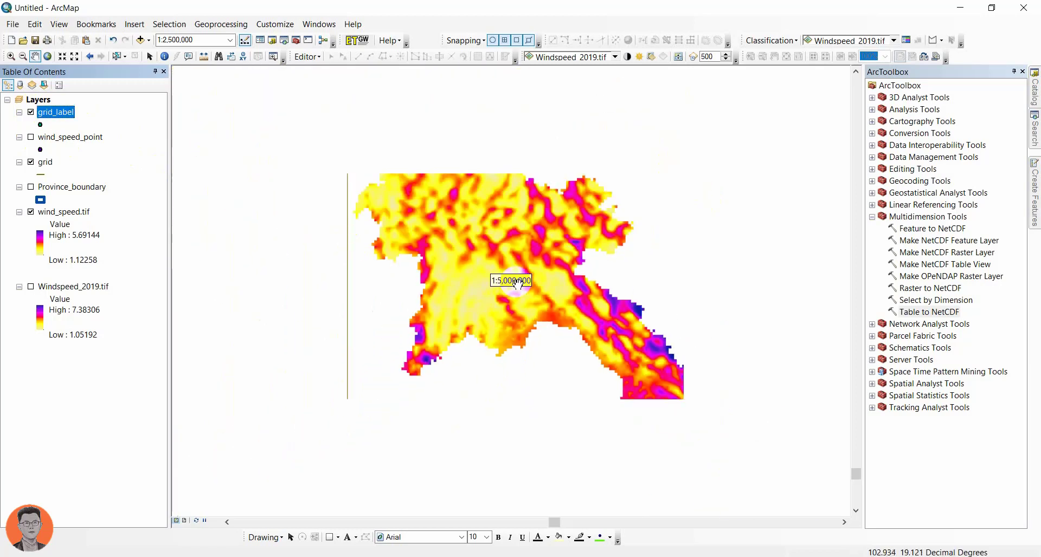
pyautogui.scroll(-8, 495, 290)
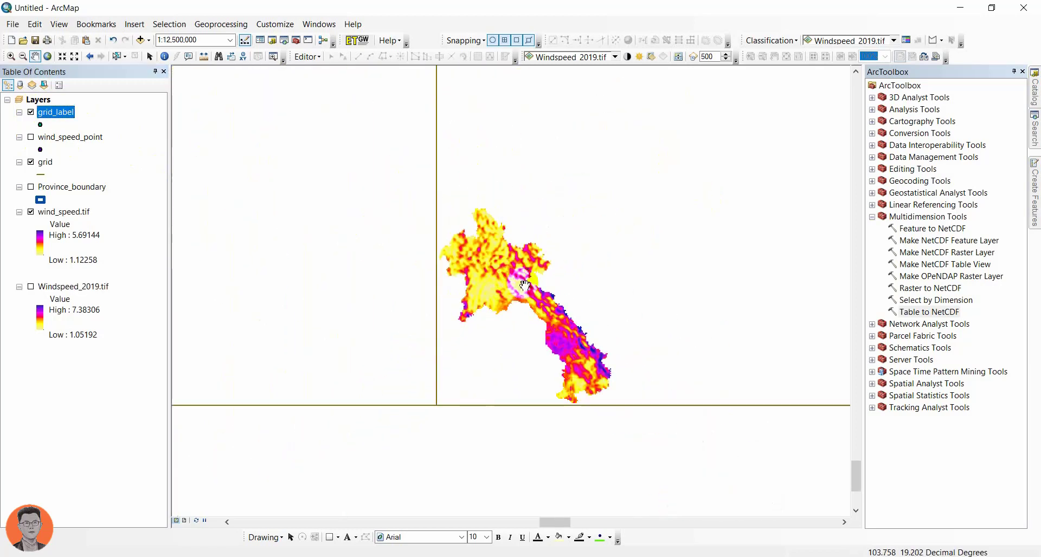
pyautogui.moveTo(472, 274); pyautogui.dragTo(340, 355)
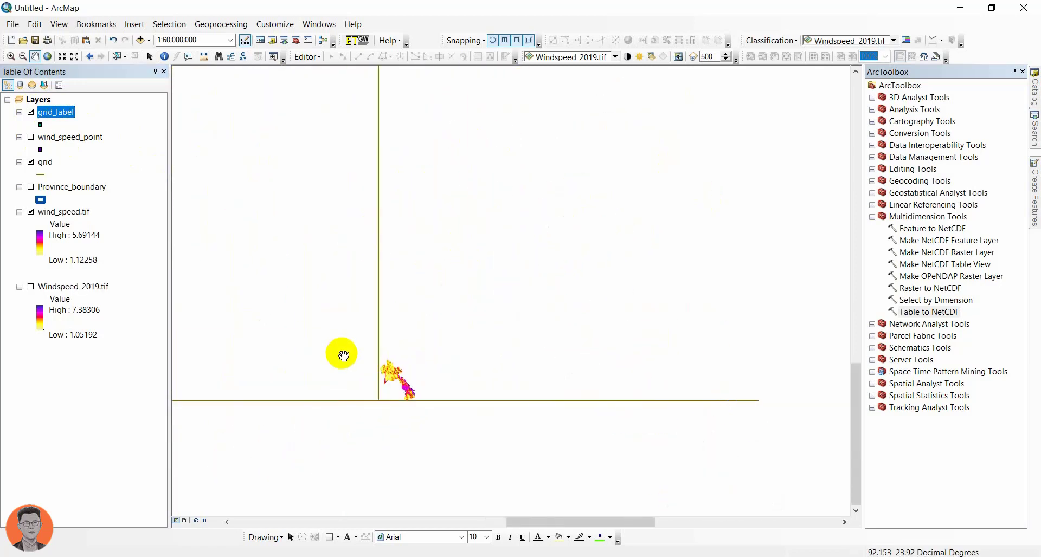
# Step: Check the attribute table of the grid_label layer and view the layer's full extent
pyautogui.rightClick(49, 112)
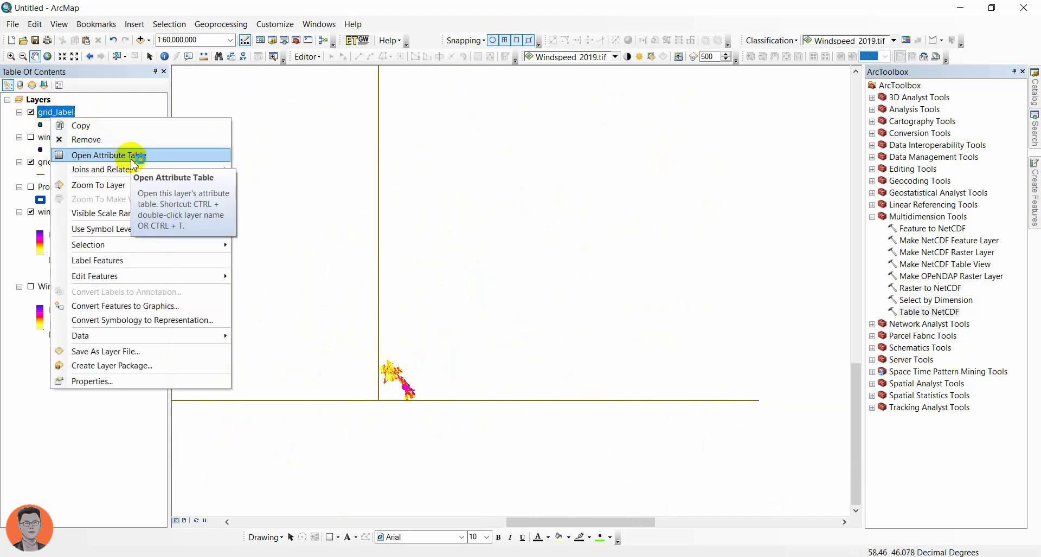
pyautogui.click(133, 154)
pyautogui.click(747, 199)
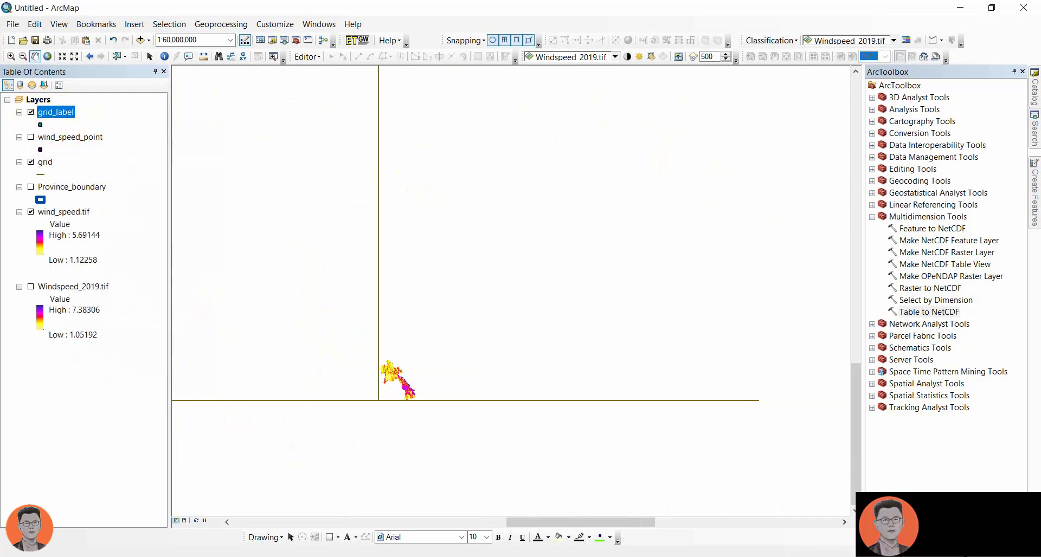
pyautogui.rightClick(69, 122)
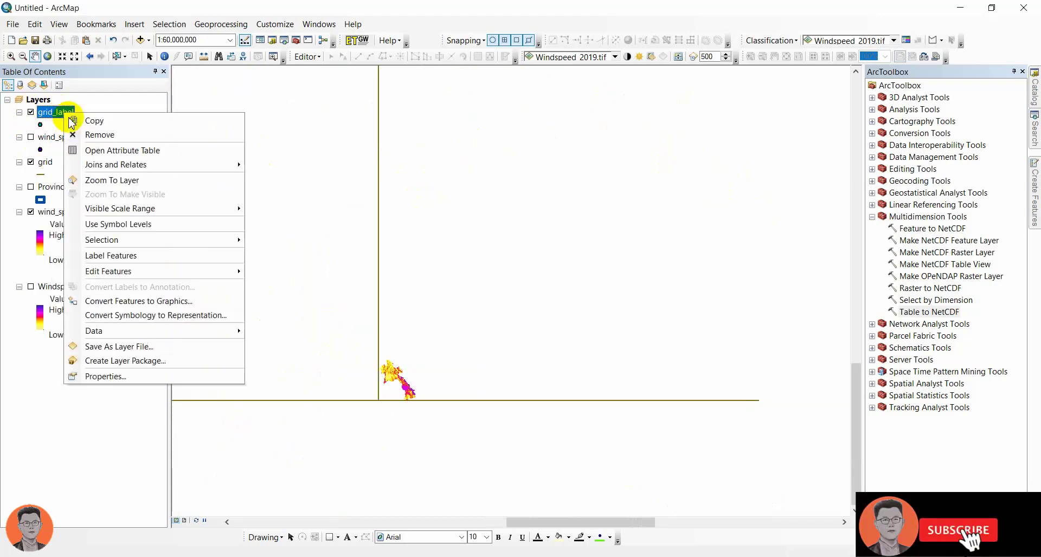
pyautogui.click(128, 181)
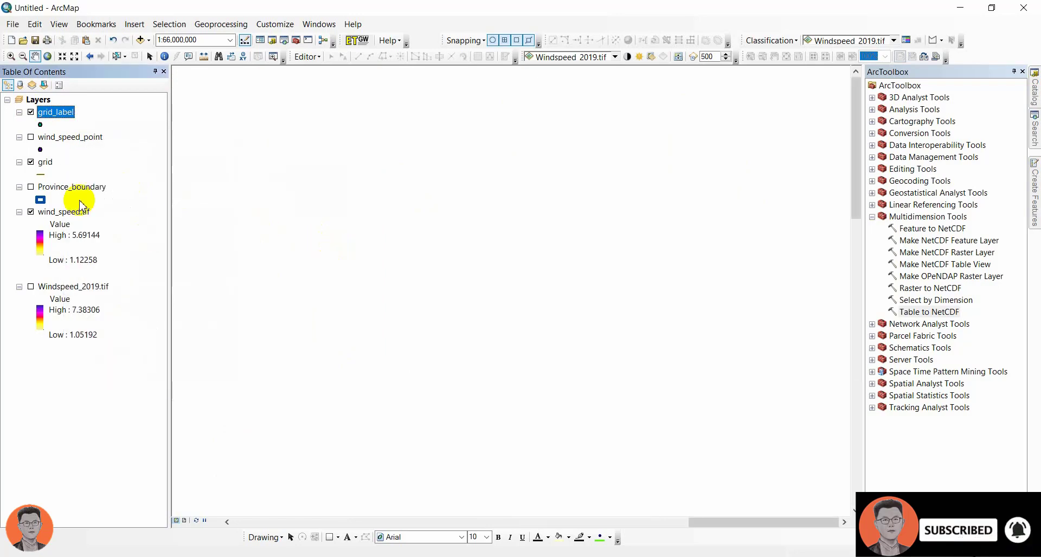
# Step: Return the view to the wind_speed.tif extent and remove the grid_label layer from the map
pyautogui.rightClick(69, 217)
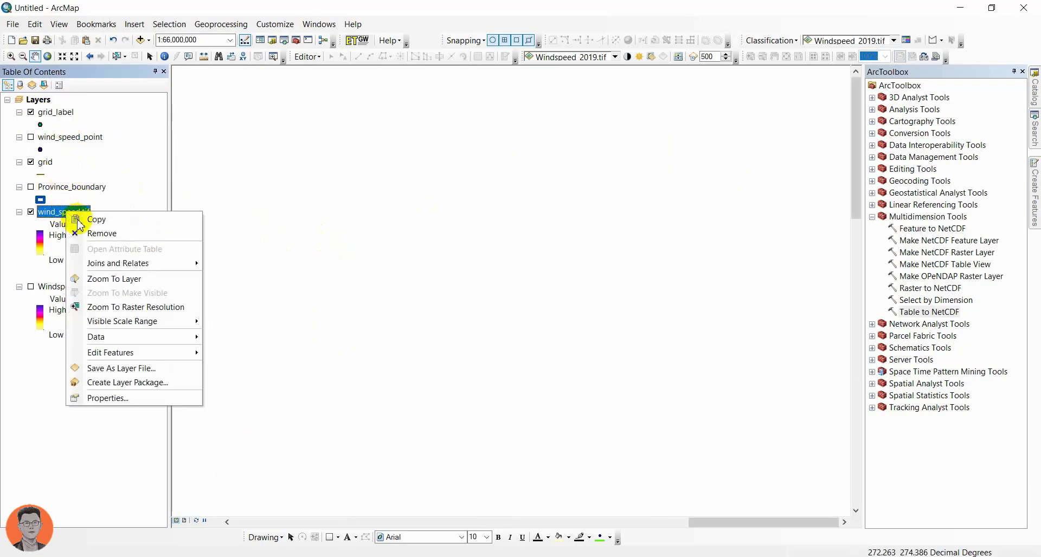
pyautogui.click(105, 275)
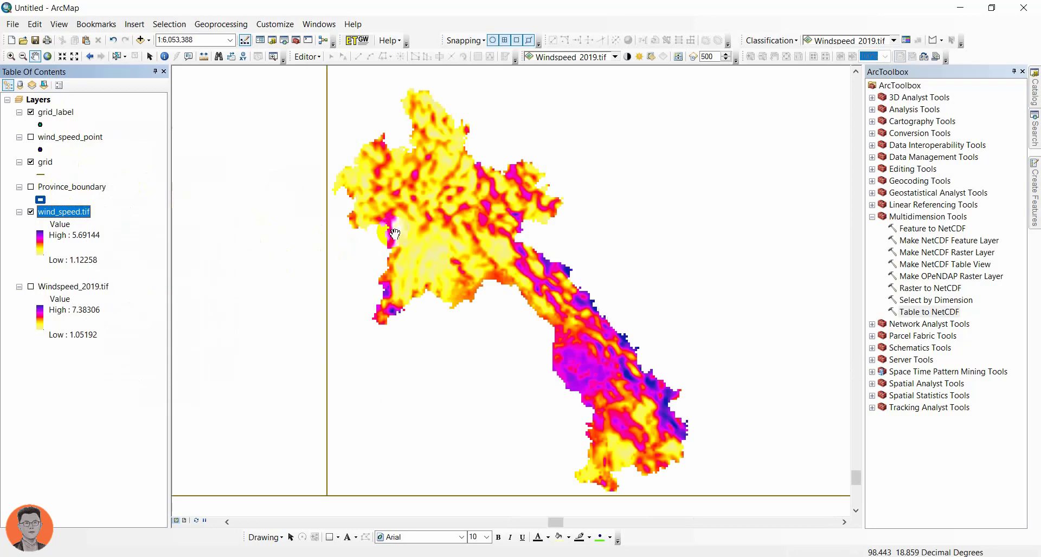
pyautogui.rightClick(45, 115)
pyautogui.click(91, 133)
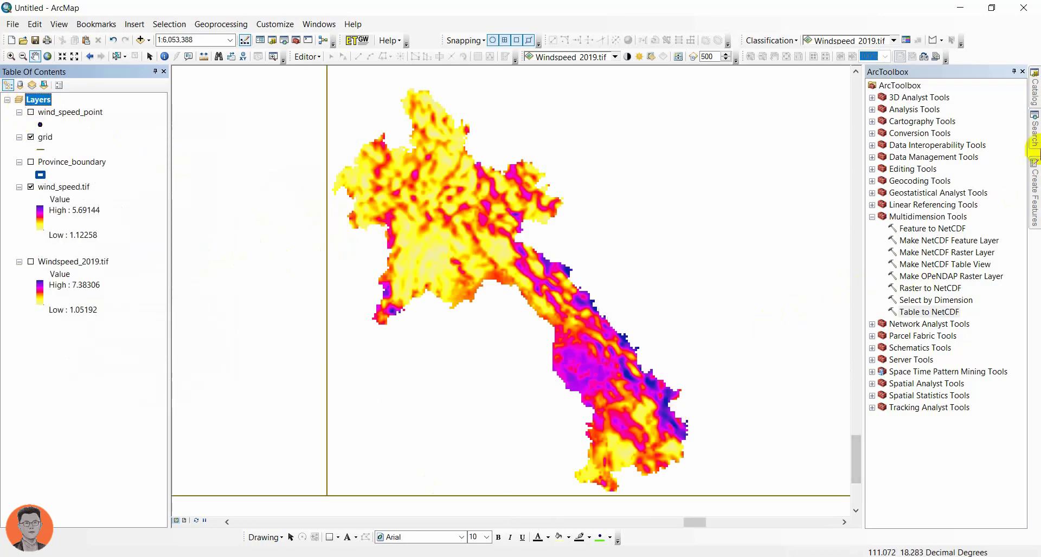
# Step: Open Create Fishnet (Data Management) from the "creat grid" search results and set its output to grid2.shp in the project1 folder
pyautogui.click(1033, 144)
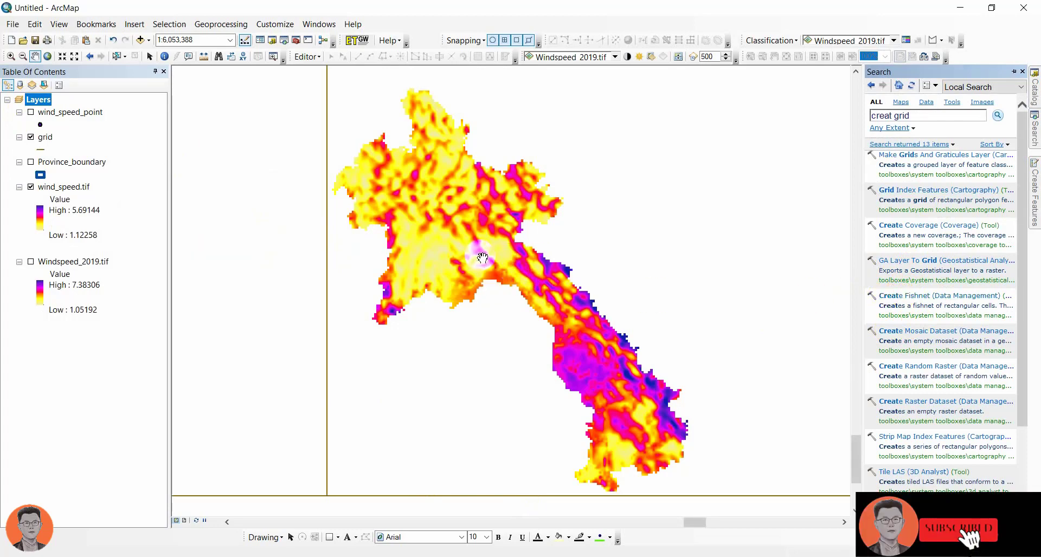
pyautogui.click(897, 296)
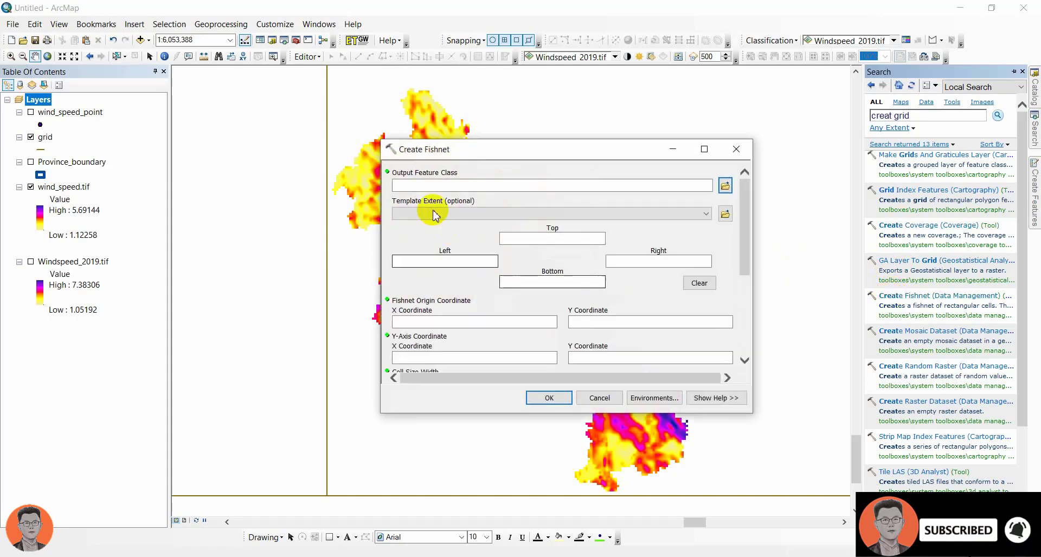
pyautogui.click(724, 186)
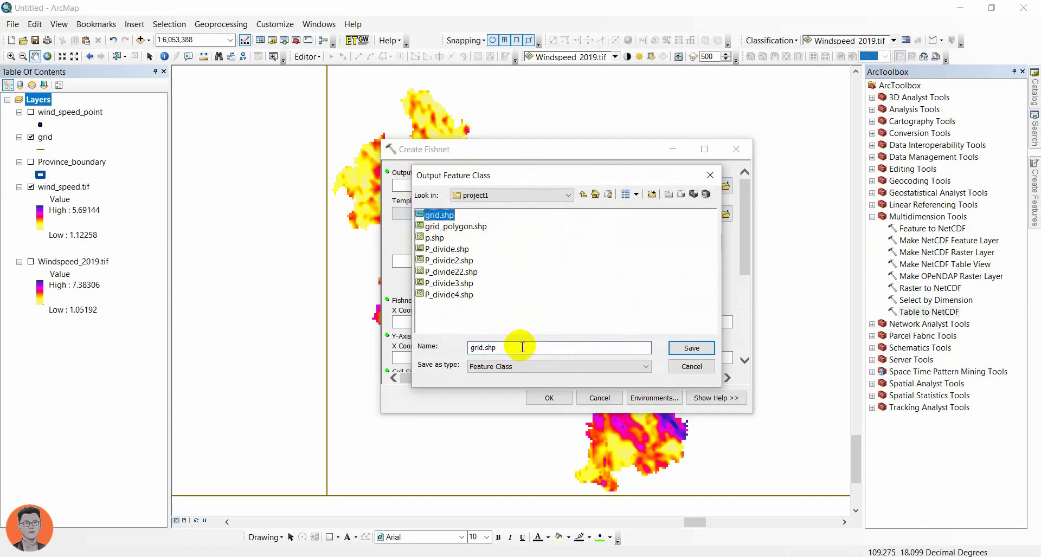
pyautogui.click(486, 347)
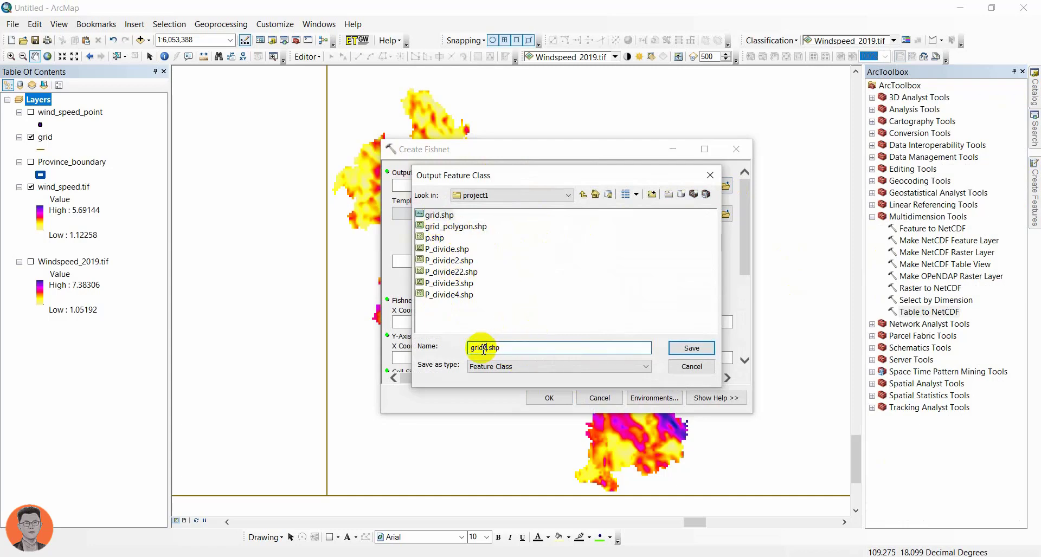
pyautogui.write('2')
pyautogui.press('Return')
# Step: Set the fishnet's template extent to match the Province_boundary layer
pyautogui.click(490, 213)
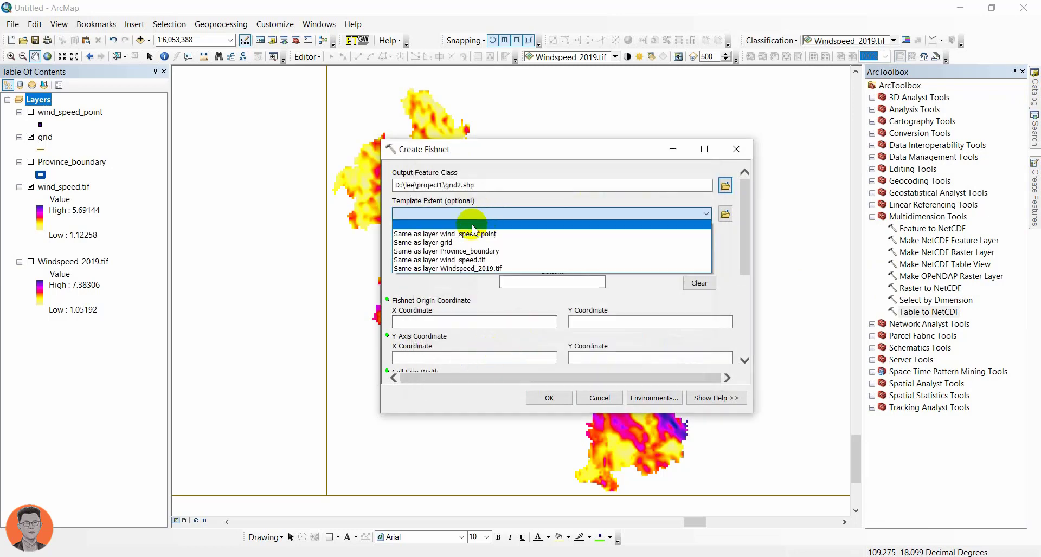
pyautogui.click(451, 252)
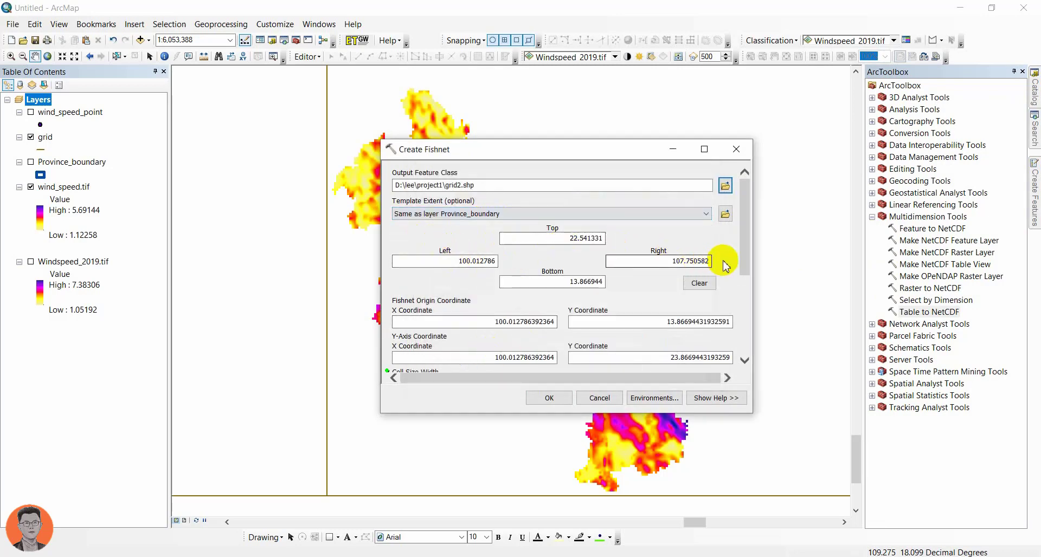
pyautogui.moveTo(746, 254); pyautogui.dragTo(744, 331)
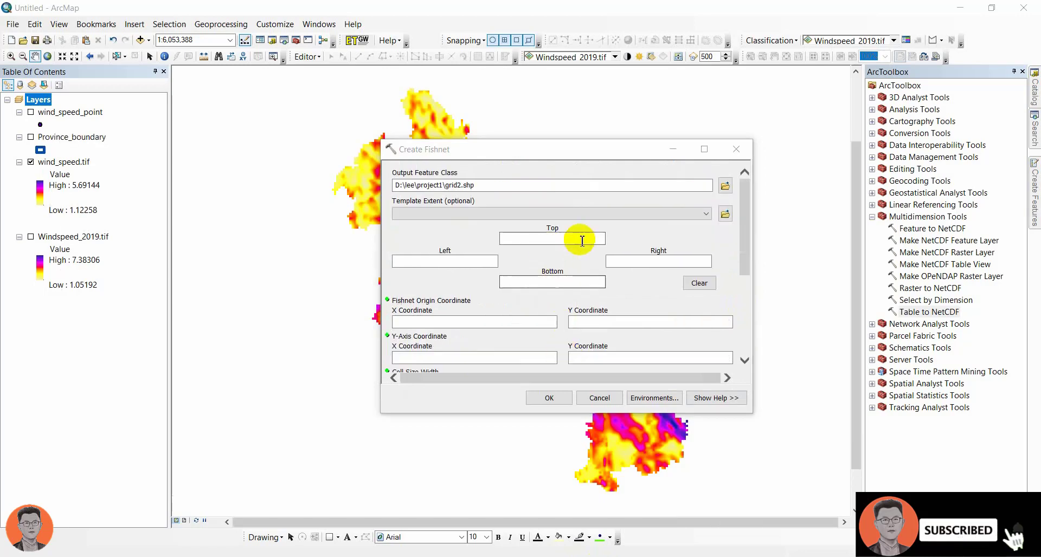
# Step: Set the fishnet's template extent to match the wind_speed.tif layer
pyautogui.click(607, 212)
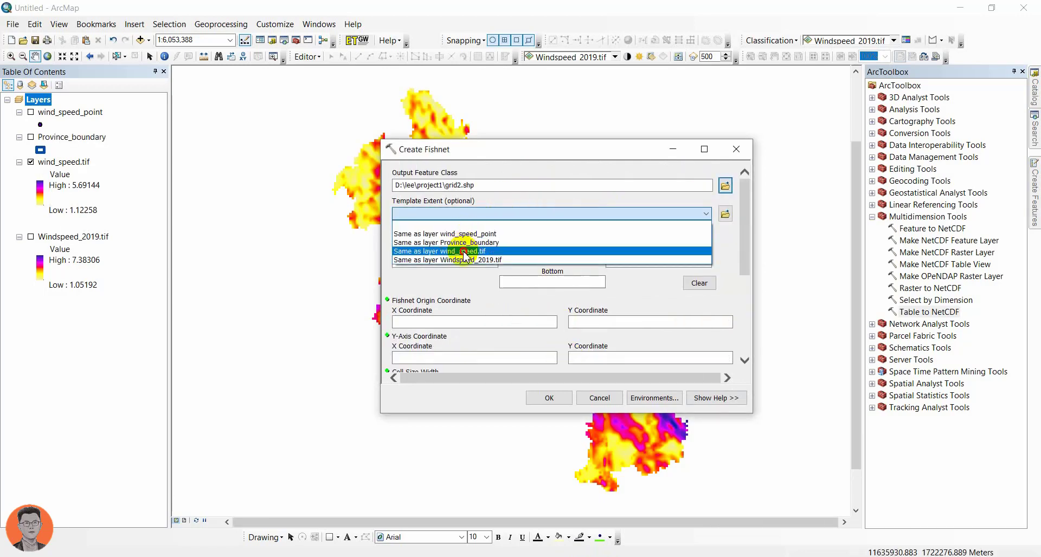
pyautogui.click(428, 251)
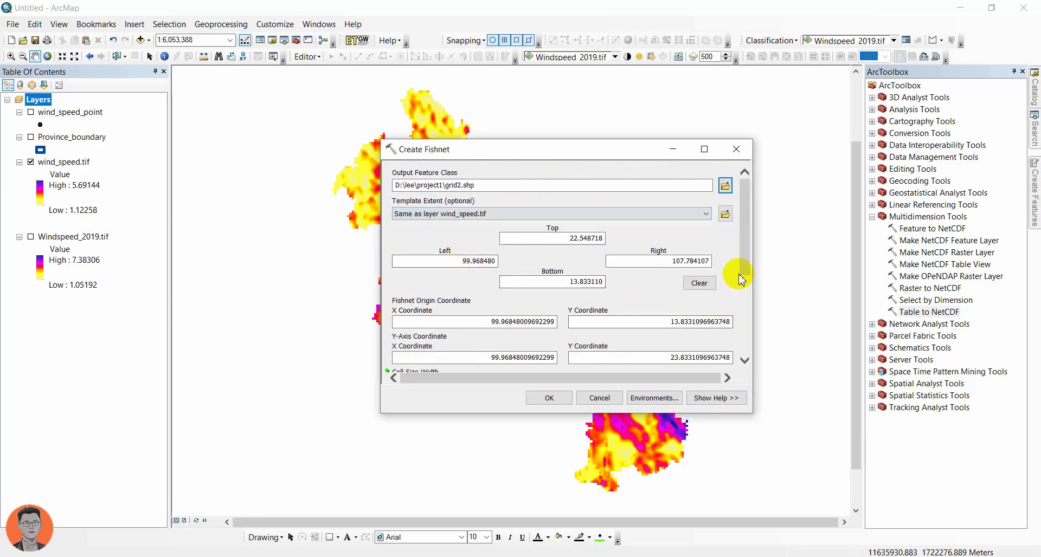
pyautogui.moveTo(747, 255); pyautogui.dragTo(744, 224)
# Step: Change the fishnet's template extent to the Province_boundary layer and go to the cell size settings
pyautogui.click(599, 213)
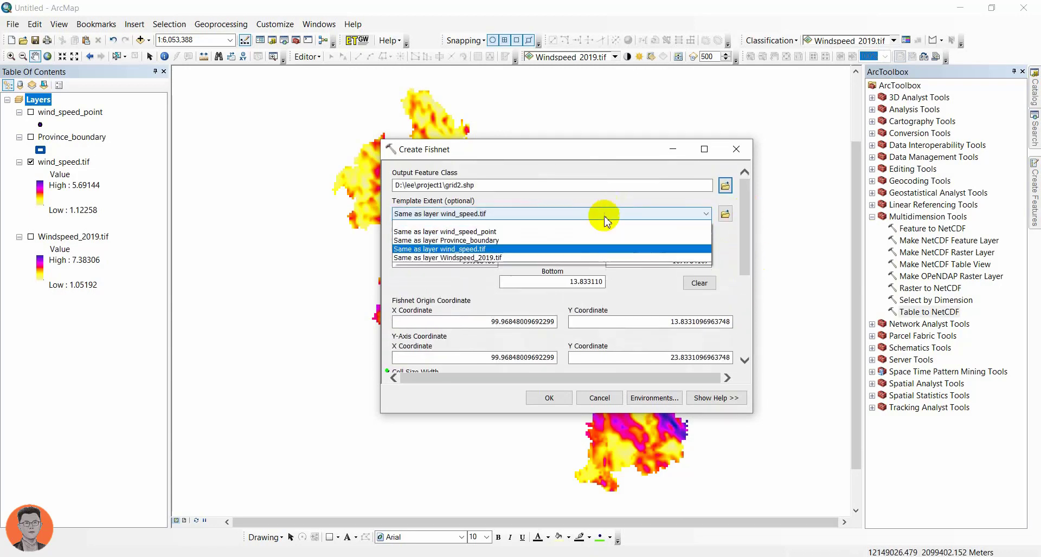
pyautogui.click(507, 244)
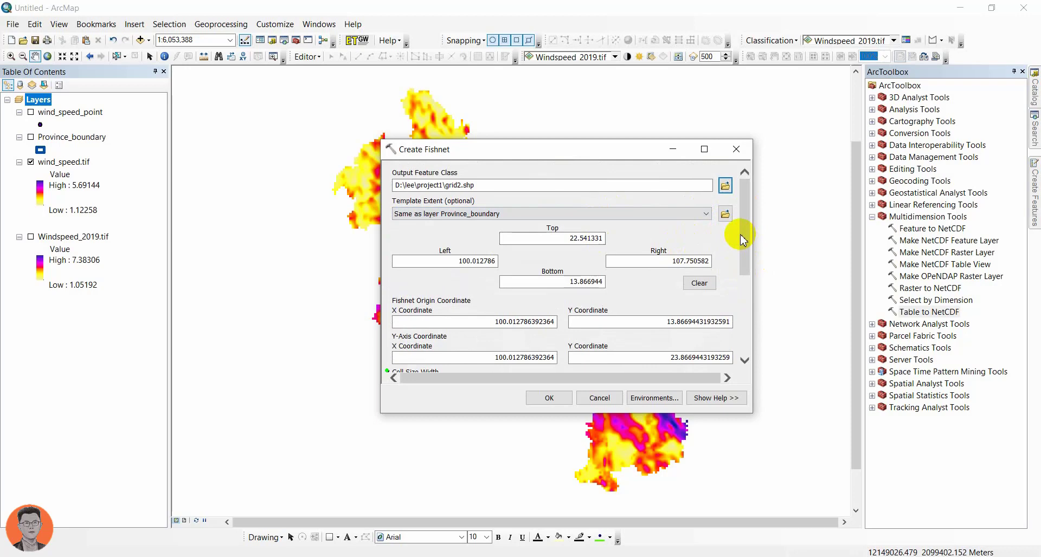
pyautogui.moveTo(744, 233); pyautogui.dragTo(723, 309)
# Step: Change the data frame's coordinate system to WGS 1984 UTM Zone 48N
pyautogui.doubleClick(39, 100)
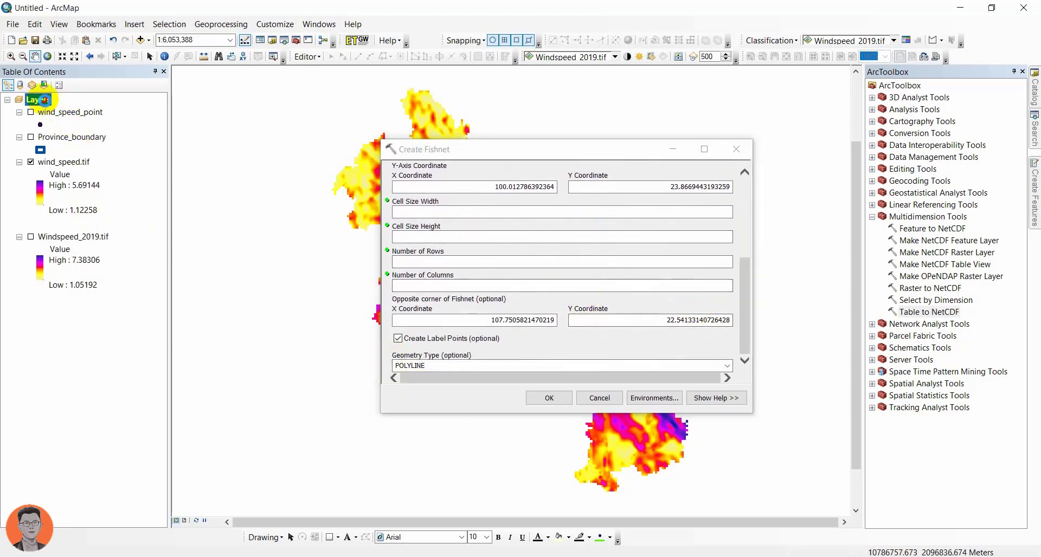
pyautogui.click(518, 113)
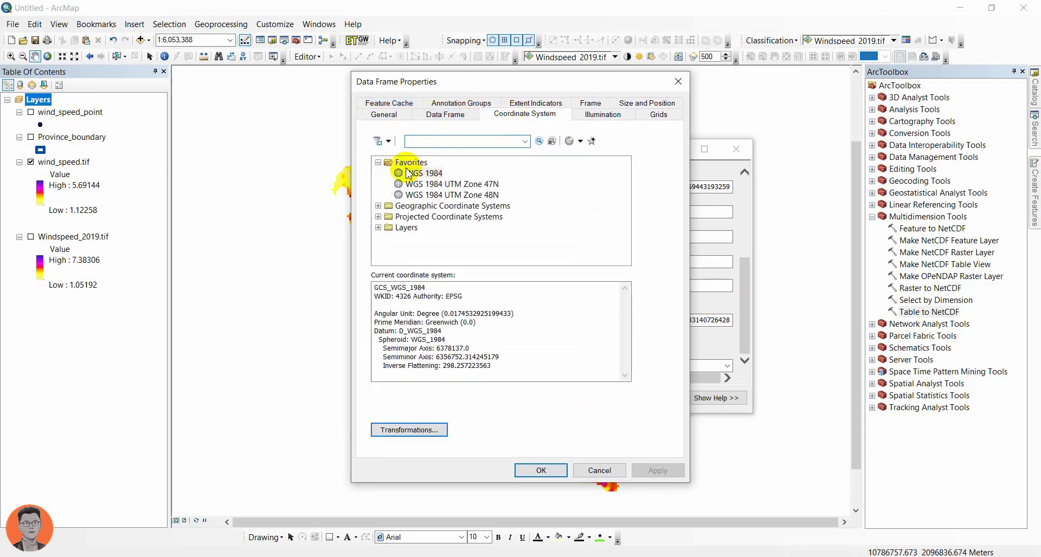
pyautogui.click(428, 195)
pyautogui.click(536, 469)
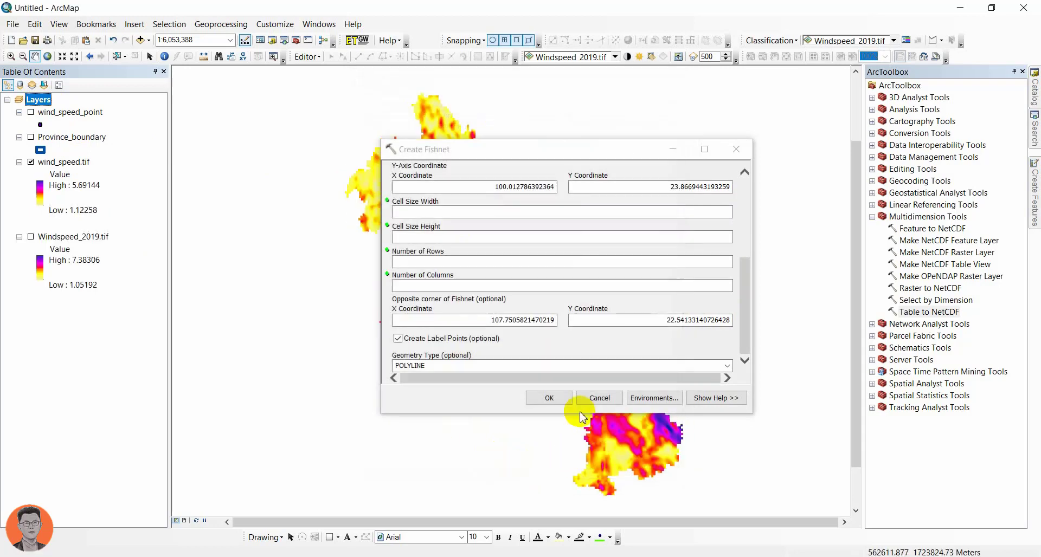
pyautogui.click(558, 397)
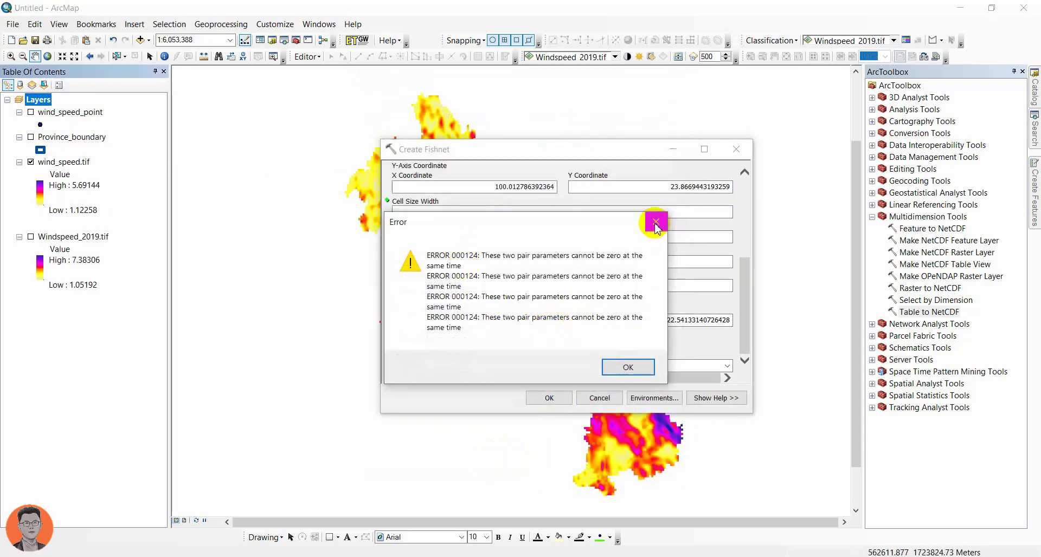
pyautogui.click(655, 222)
pyautogui.click(599, 398)
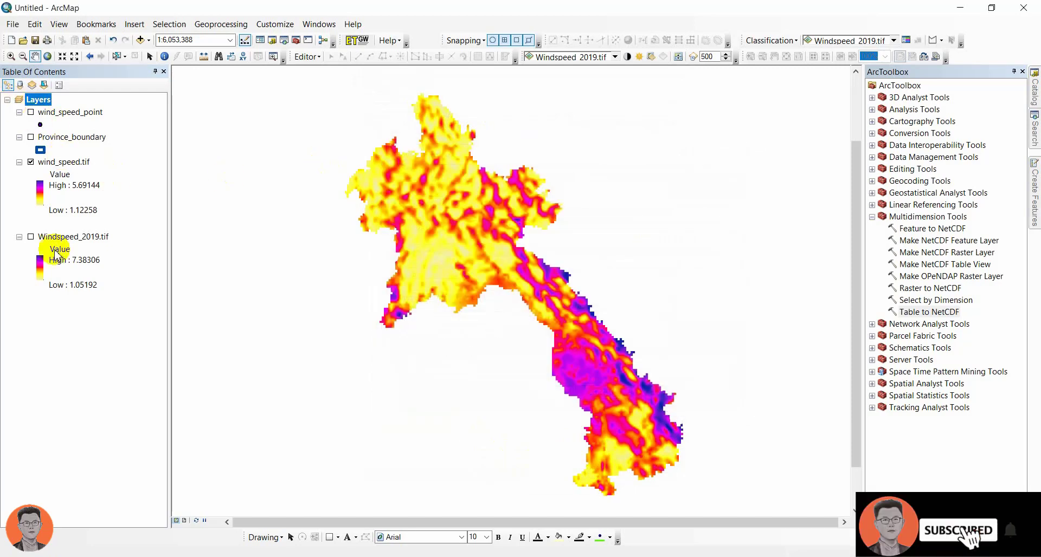
# Step: Inspect the extent, spatial reference and statistics in the wind_speed.tif layer's source properties
pyautogui.doubleClick(63, 161)
pyautogui.scroll(-5, 440, 255)
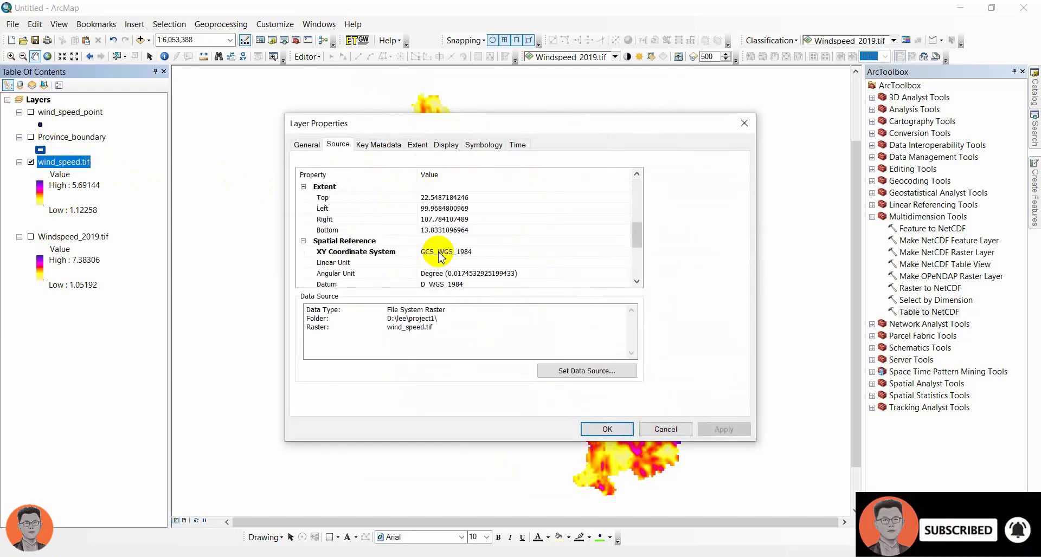
pyautogui.scroll(-4, 440, 256)
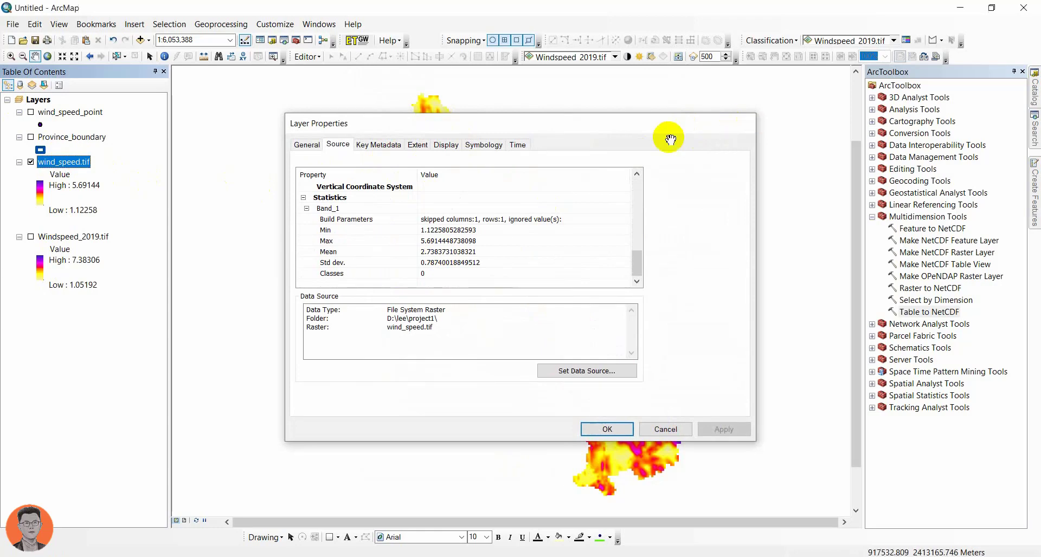
pyautogui.click(744, 123)
# Step: Search the tools for "project raster" and open Project Raster (Data Management)
pyautogui.click(1034, 128)
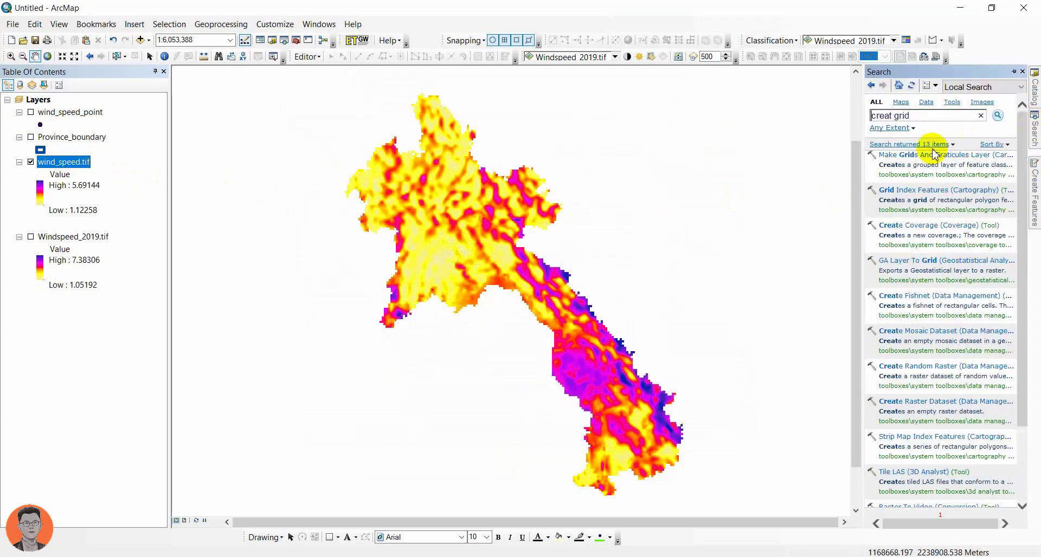
pyautogui.click(911, 115)
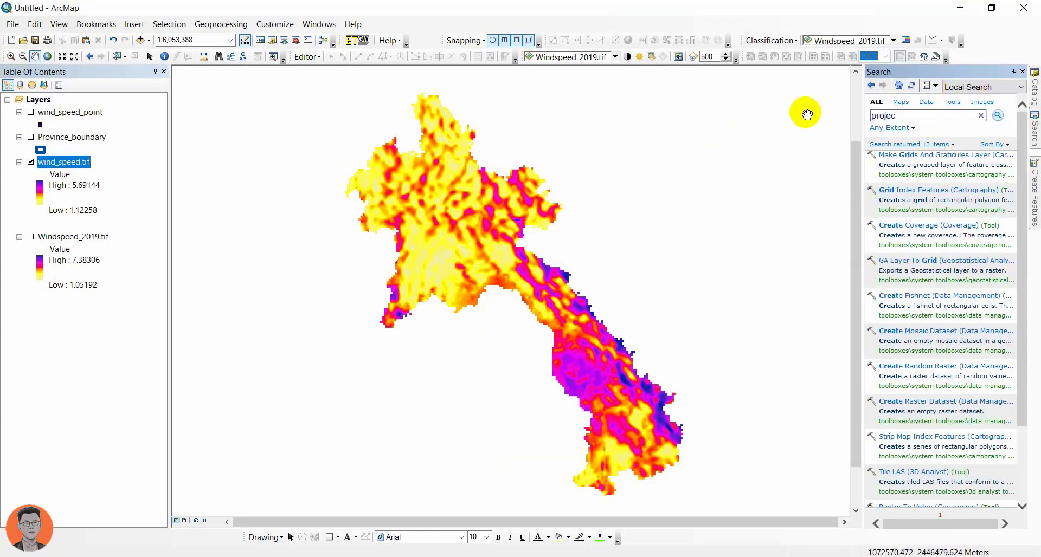
pyautogui.write('project')
pyautogui.press('Return')
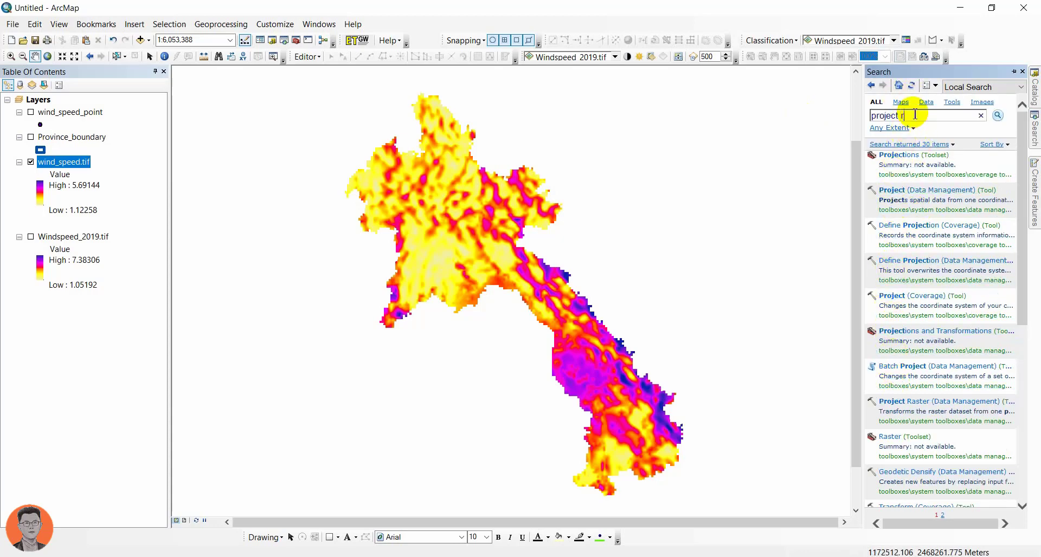
pyautogui.write('raster')
pyautogui.press('Return')
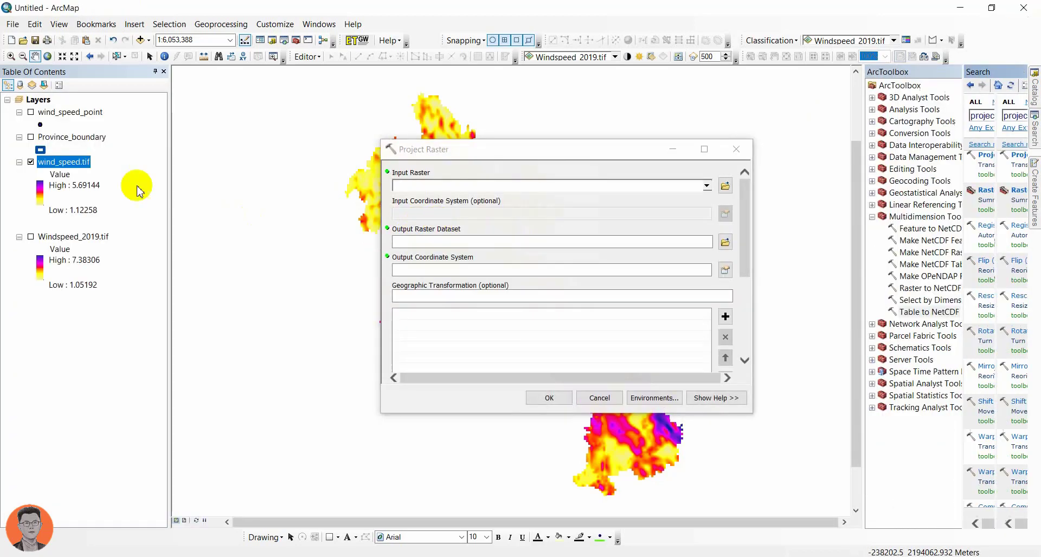
# Step: Set wind_speed.tif as the input raster and WGS 1984 UTM Zone 48N as the output coordinate system
pyautogui.moveTo(52, 161); pyautogui.dragTo(603, 194)
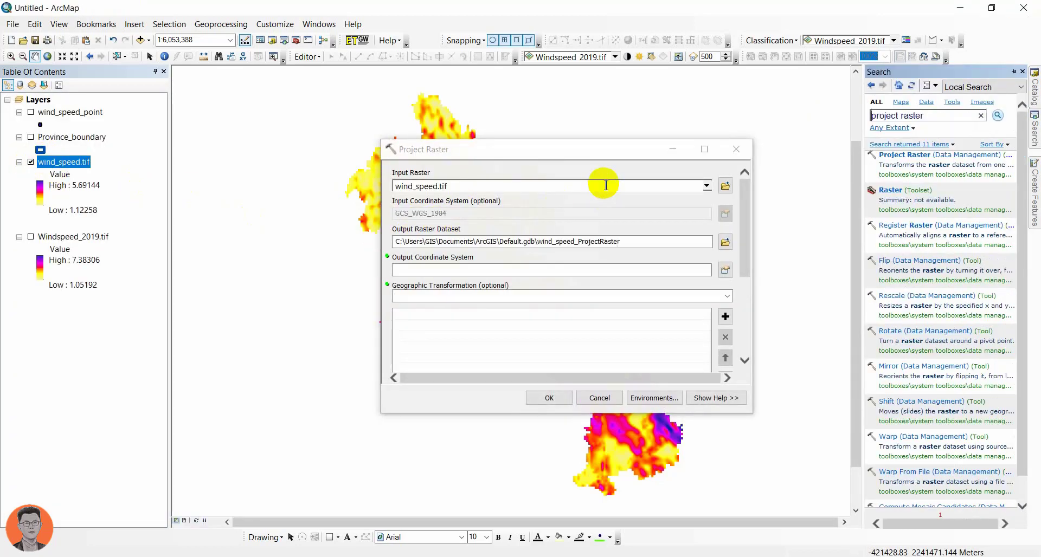
pyautogui.click(725, 270)
pyautogui.click(509, 201)
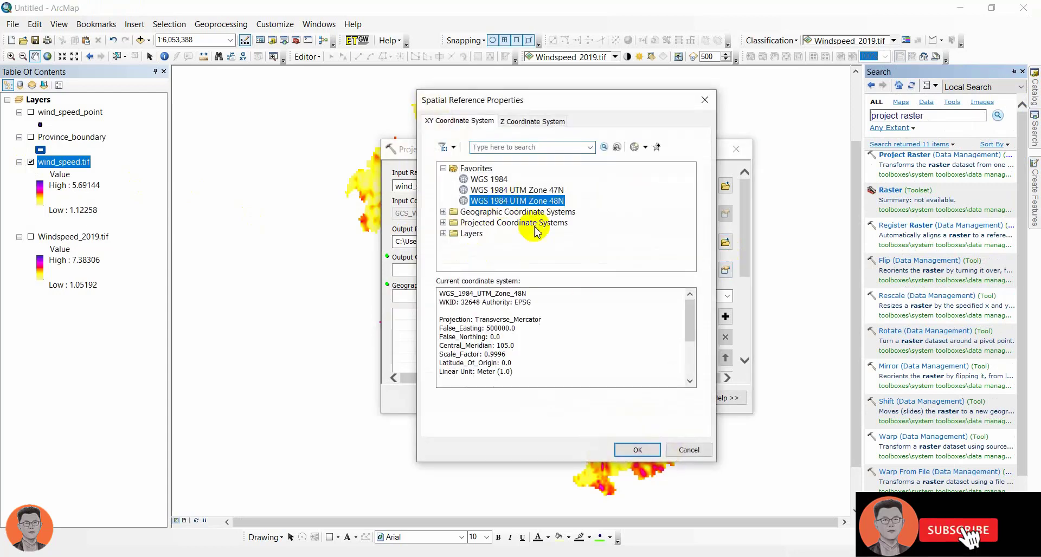
pyautogui.click(629, 449)
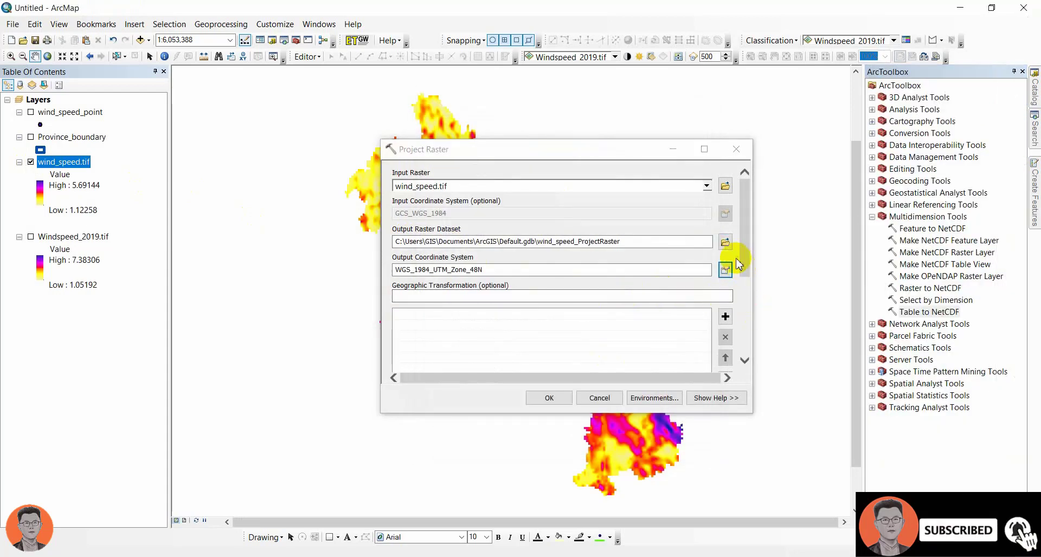
# Step: Set the output raster to wind_speed_utm.tif in the project1 folder and run Project Raster
pyautogui.click(725, 241)
pyautogui.click(436, 216)
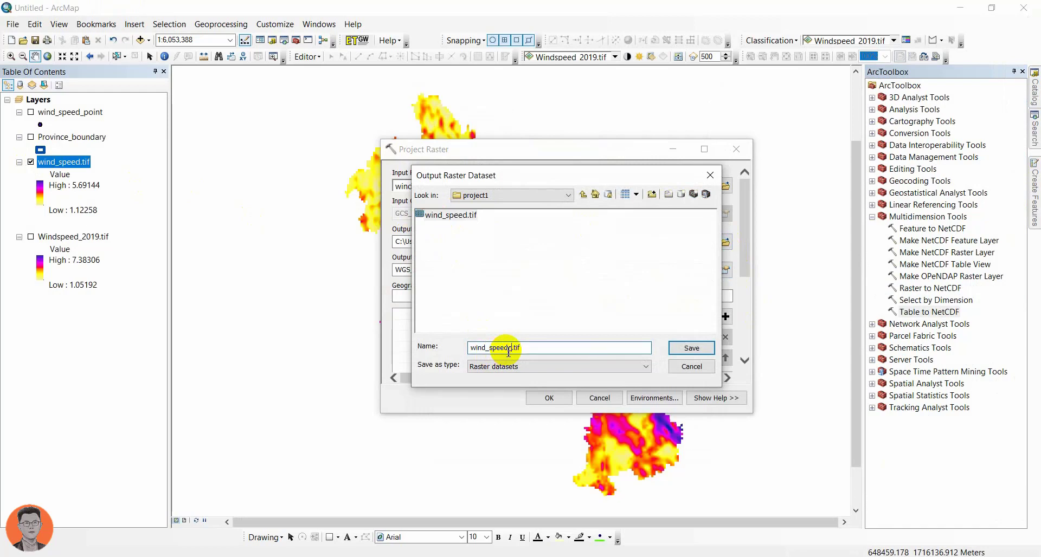
pyautogui.press('Return')
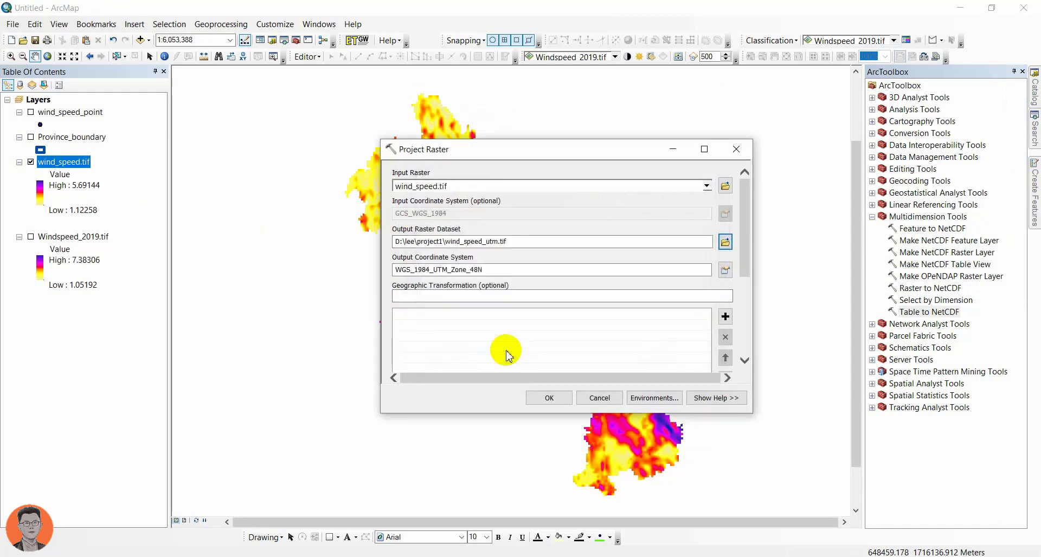
pyautogui.click(549, 398)
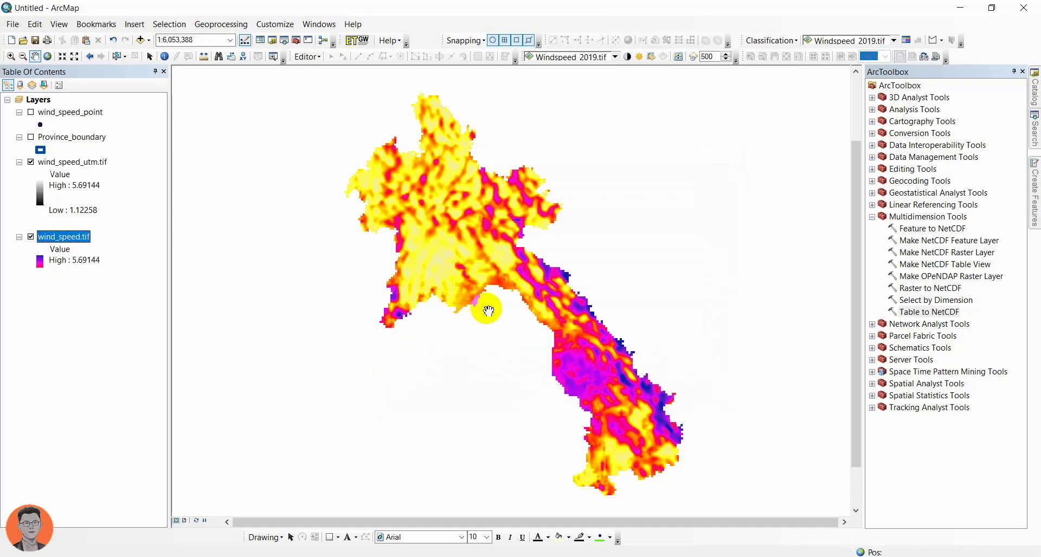
# Step: Remove the wind_speed.tif and Windspeed_2019.tif layers from the map
pyautogui.rightClick(64, 241)
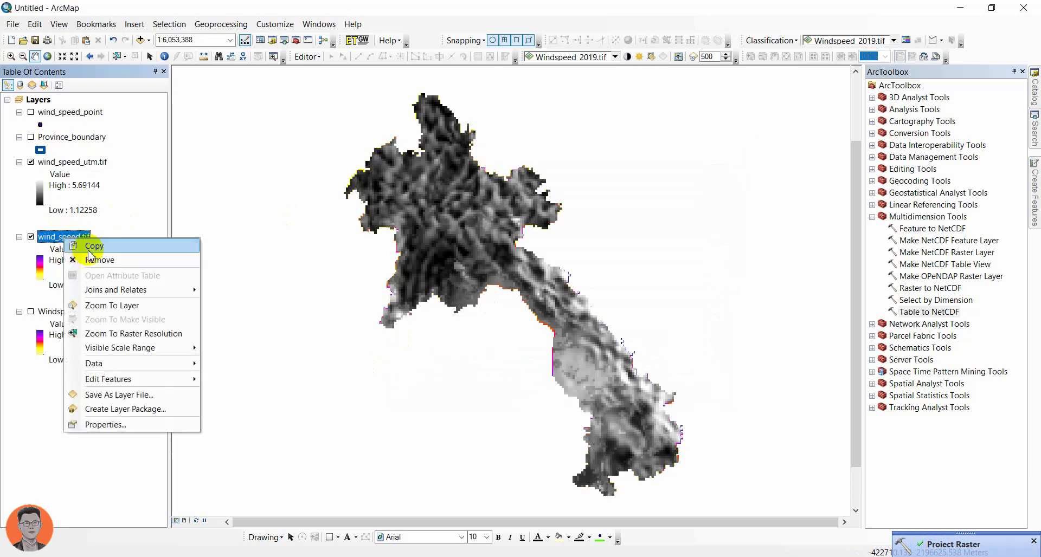
pyautogui.click(61, 259)
pyautogui.rightClick(57, 242)
pyautogui.click(62, 254)
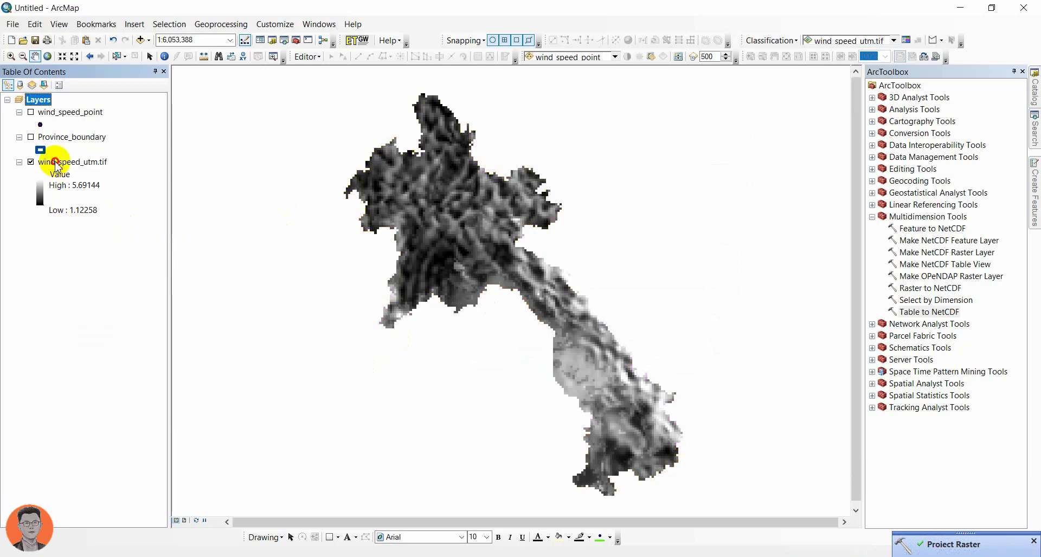
# Step: Apply the yellow-red-magenta-blue color ramp to the stretched symbology of wind_speed_utm.tif
pyautogui.doubleClick(59, 161)
pyautogui.click(480, 145)
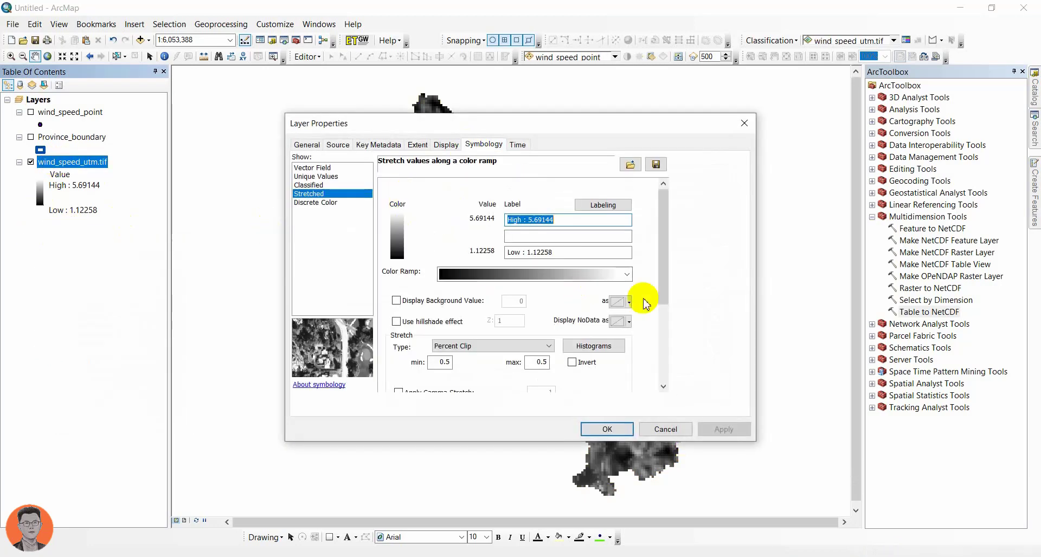
pyautogui.click(624, 274)
pyautogui.click(514, 255)
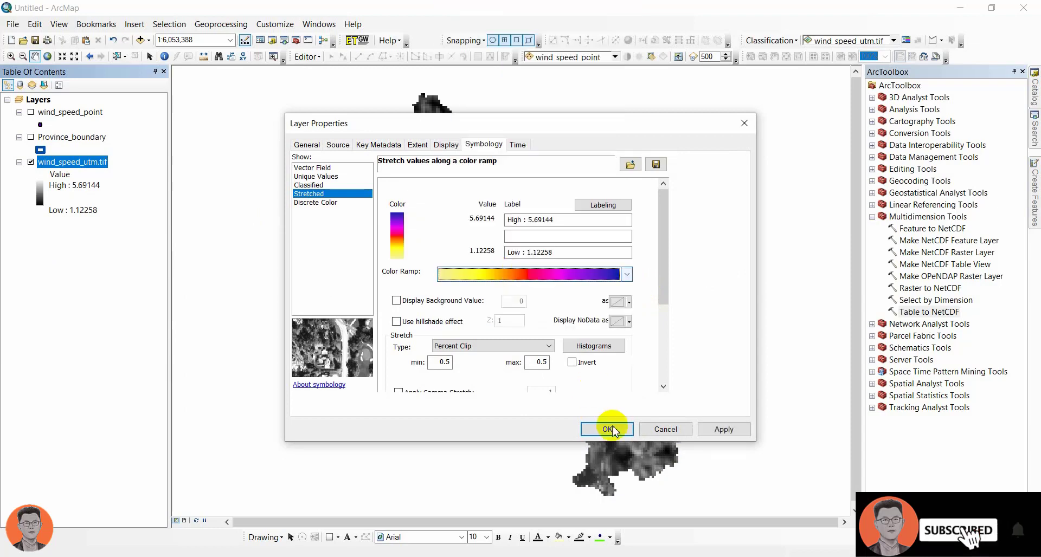
pyautogui.click(607, 429)
# Step: Search the tools for "create grid" and open Create Fishnet (Data Management)
pyautogui.click(1035, 130)
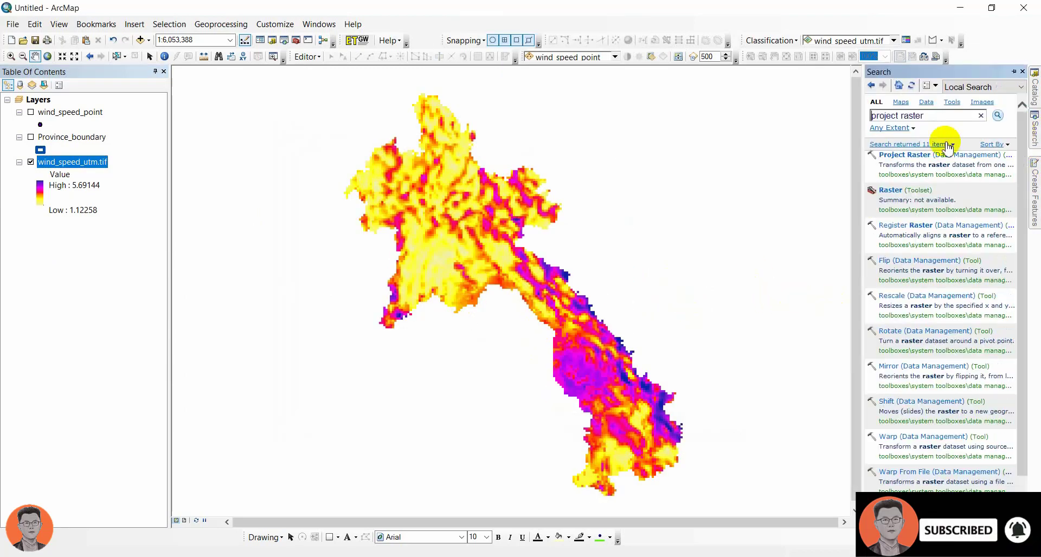
pyautogui.moveTo(923, 116); pyautogui.dragTo(774, 117)
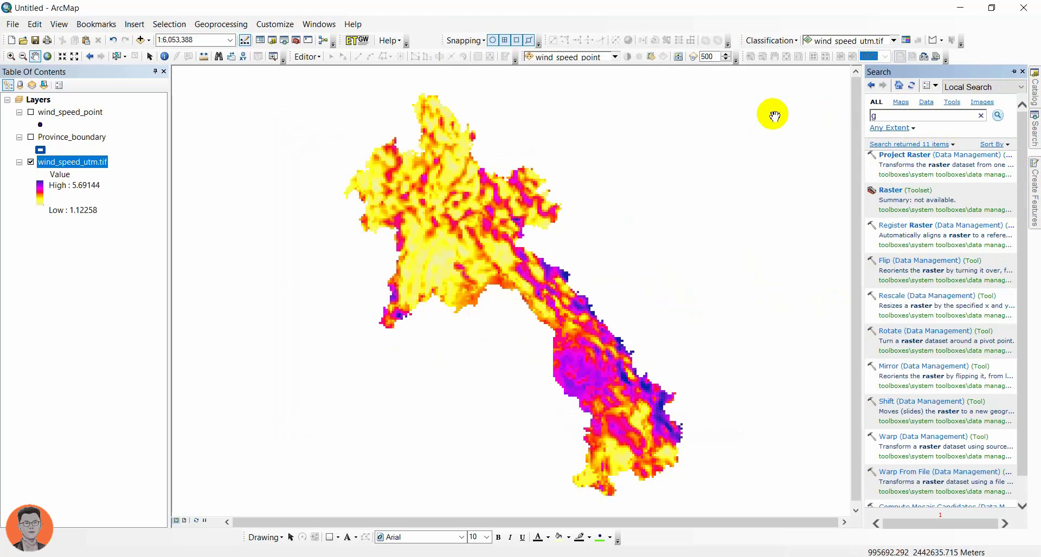
pyautogui.write('grid')
pyautogui.press('Return')
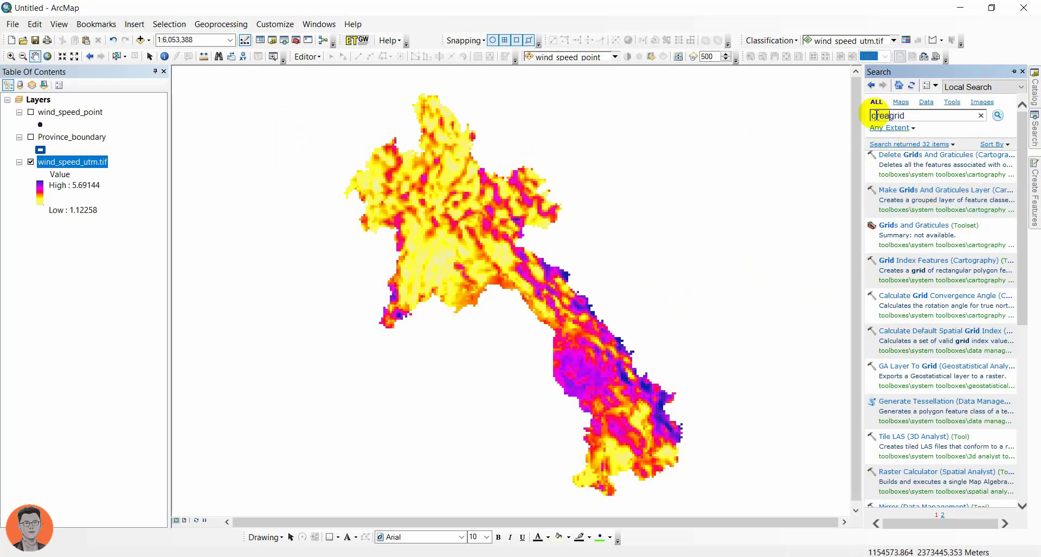
pyautogui.press('Return')
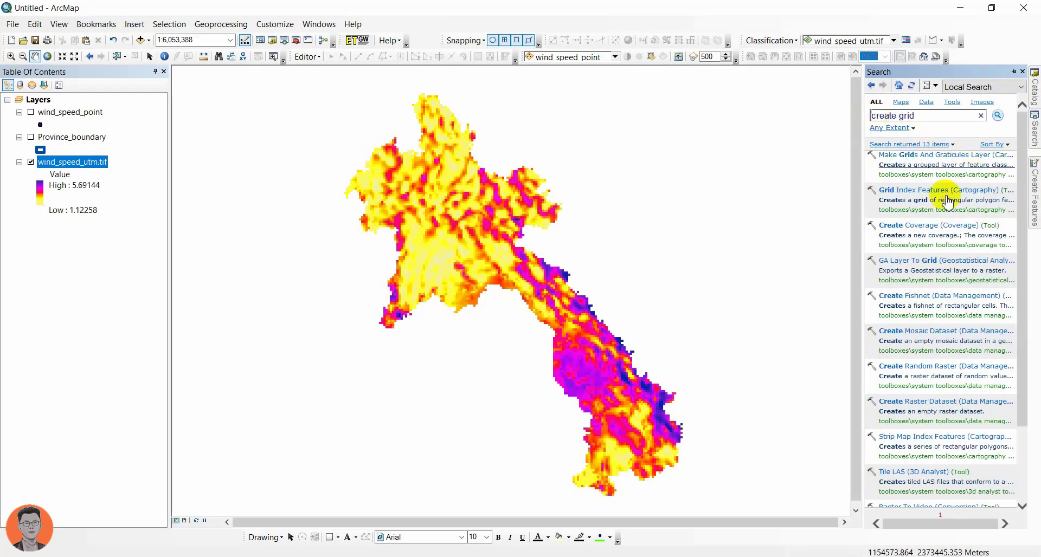
pyautogui.click(895, 295)
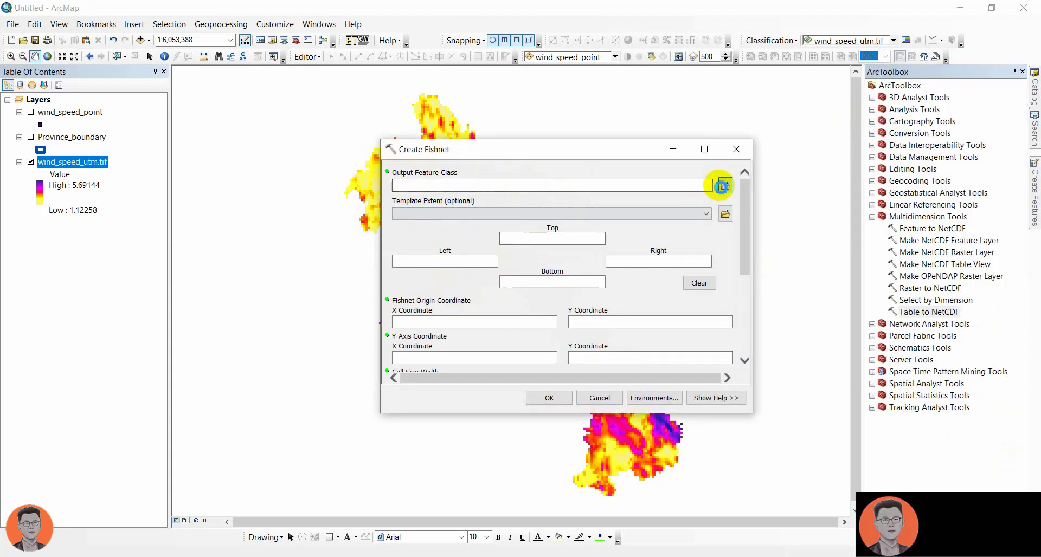
# Step: Set the fishnet output to grid2.shp in the project1 folder and its template extent to the wind_speed_utm.tif layer
pyautogui.click(725, 185)
pyautogui.click(485, 348)
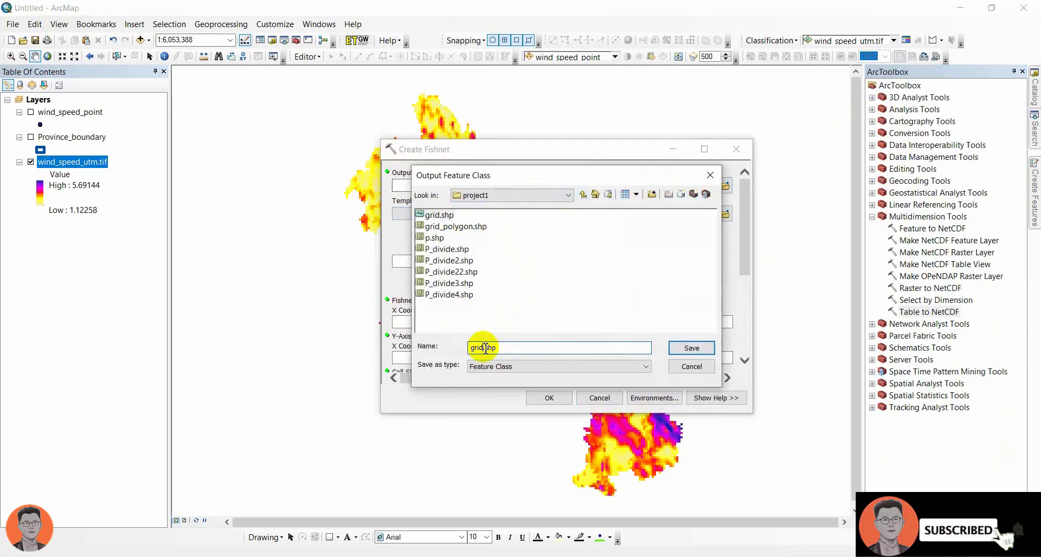
pyautogui.write('2')
pyautogui.press('Return')
pyautogui.click(617, 214)
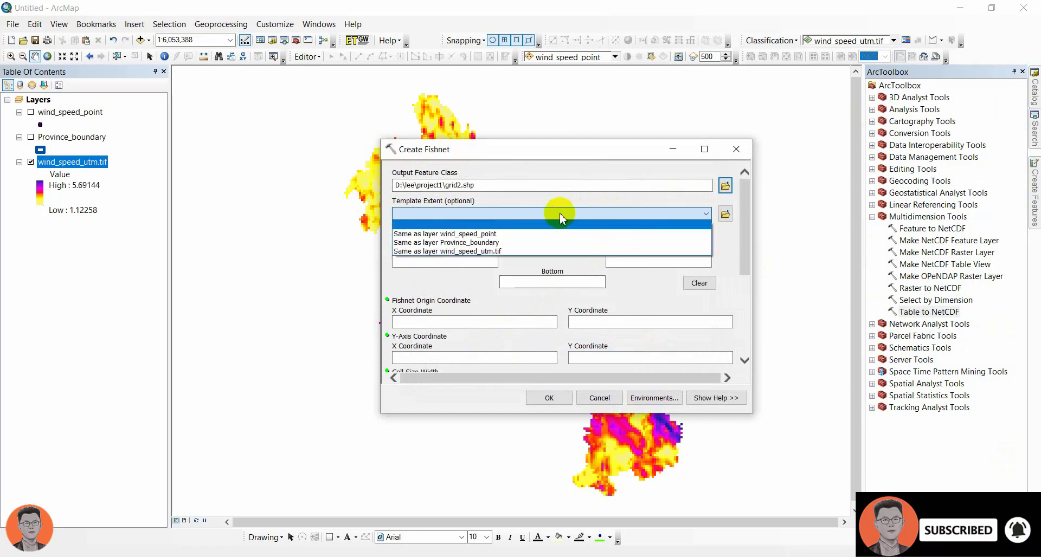
pyautogui.click(471, 251)
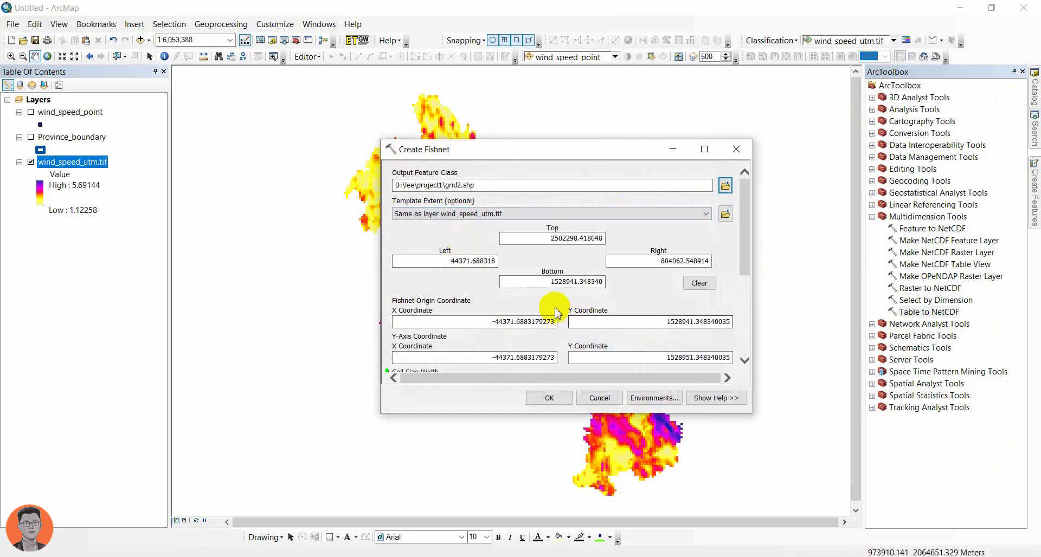
# Step: Set the fishnet's cell size width and height to 500 and run Create Fishnet with polyline geometry
pyautogui.scroll(-5, 744, 250)
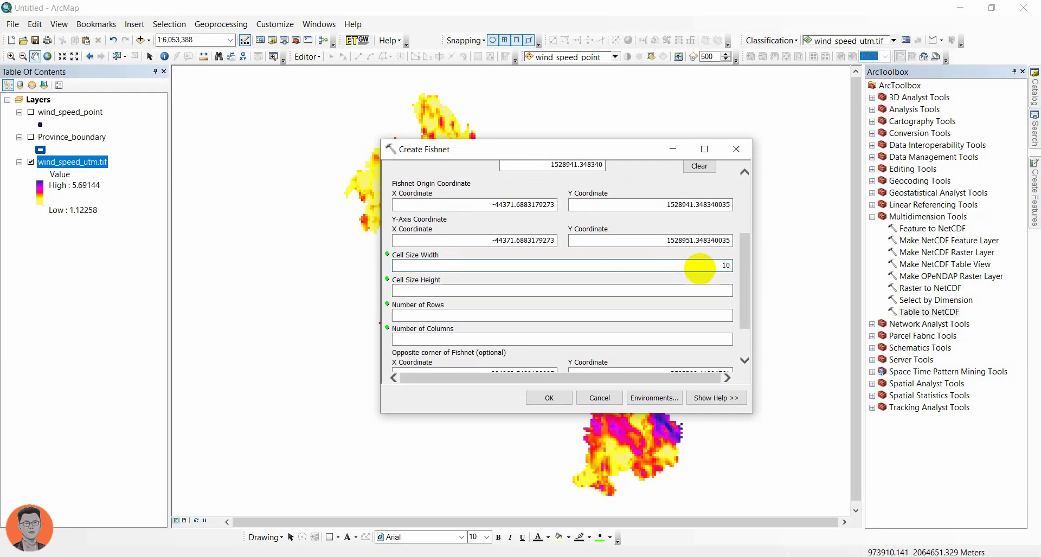
pyautogui.click(717, 285)
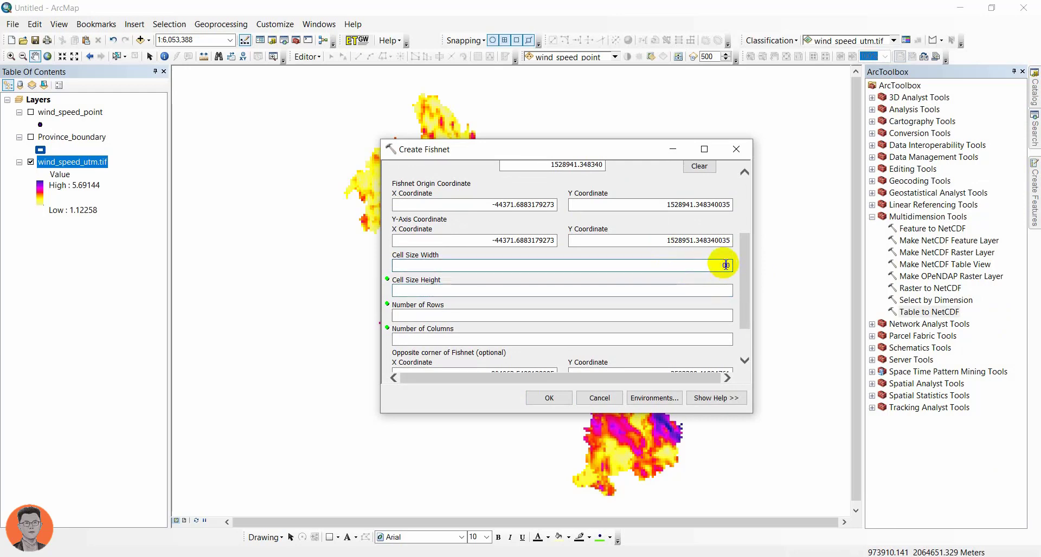
pyautogui.click(726, 290)
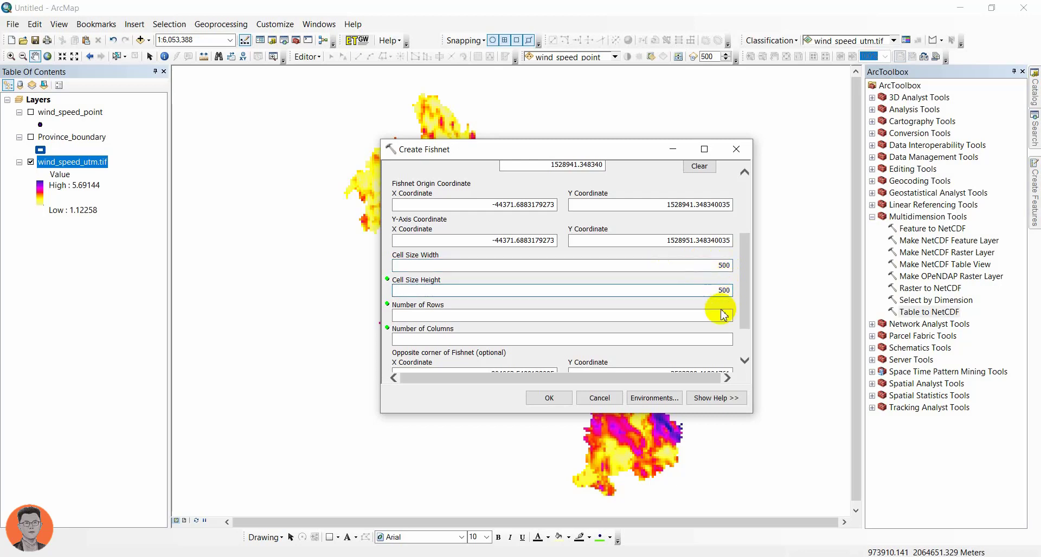
pyautogui.scroll(-3, 736, 319)
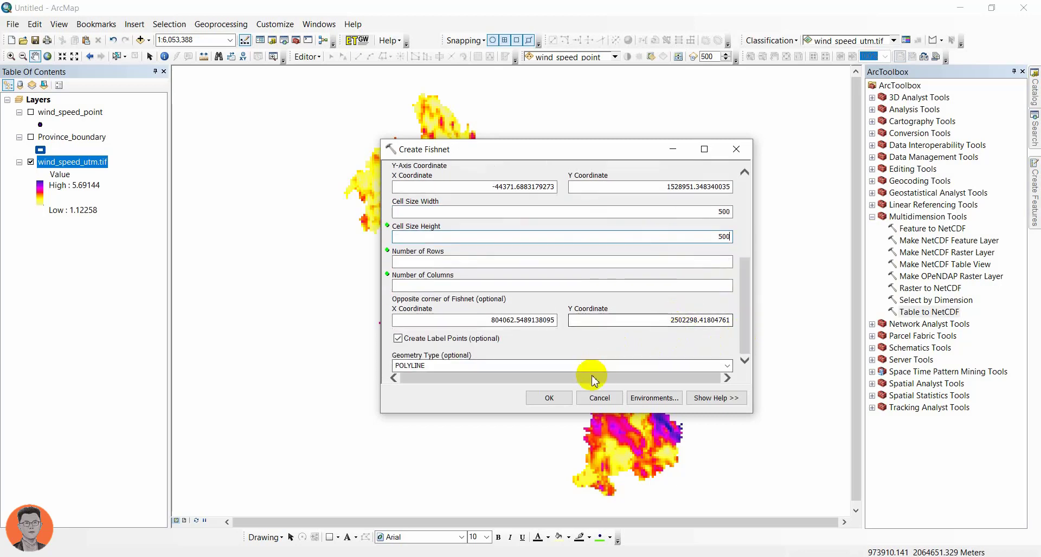
pyautogui.click(539, 397)
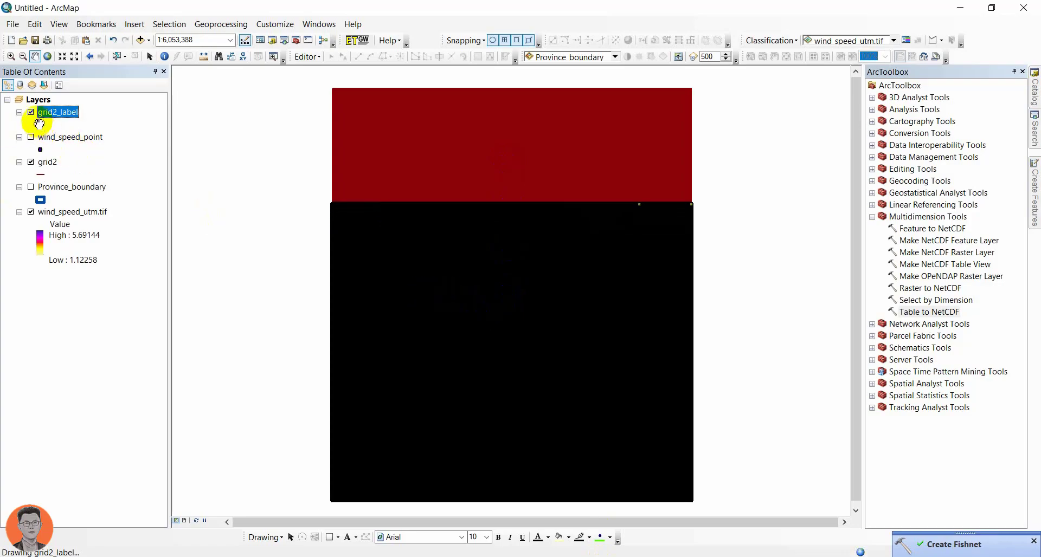
# Step: Hide the grid2_label layer and inspect the grid2 fishnet cells over the wind speed raster at close and wide scales
pyautogui.click(30, 111)
pyautogui.scroll(-5, 449, 348)
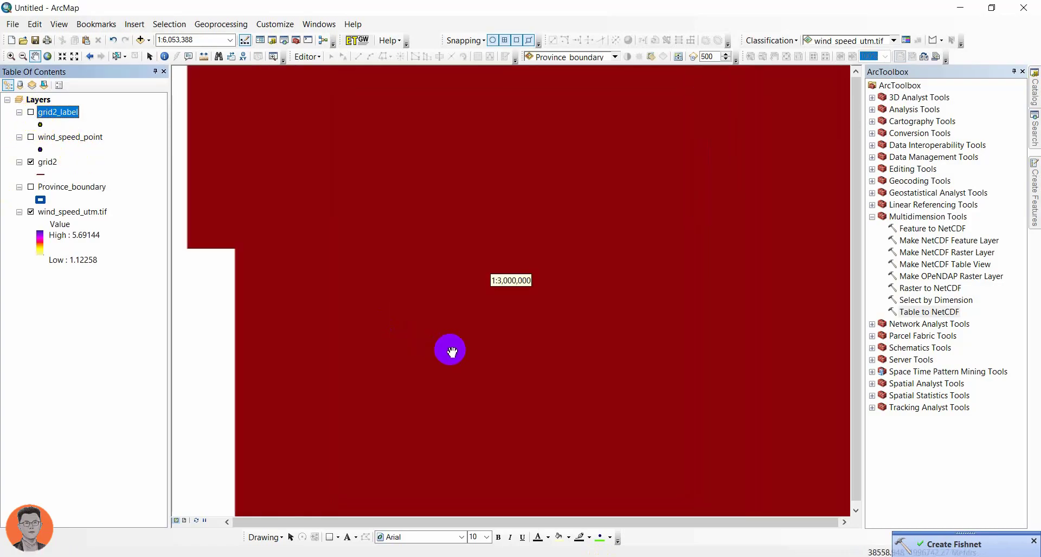
pyautogui.scroll(-10, 458, 281)
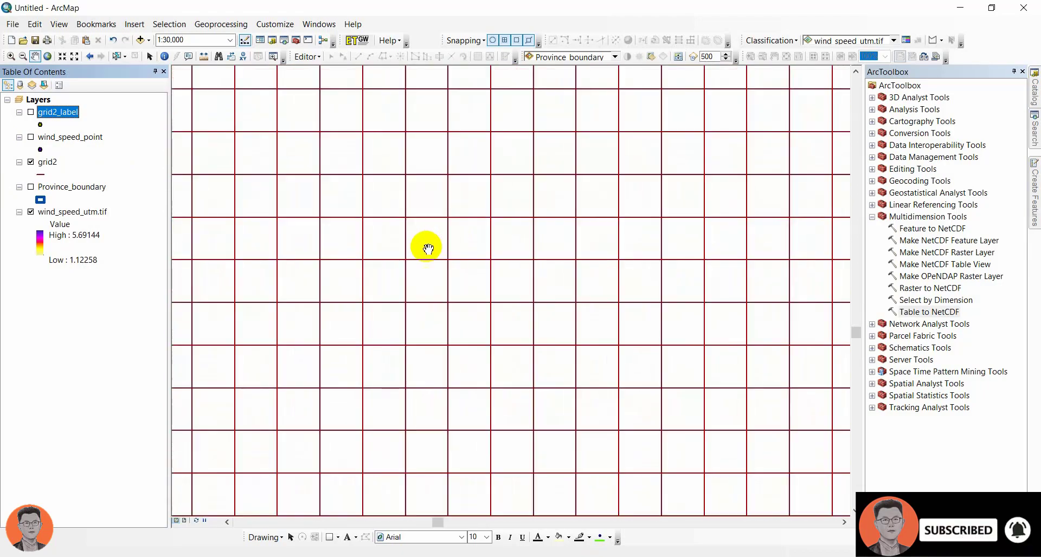
pyautogui.scroll(-1, 337, 260)
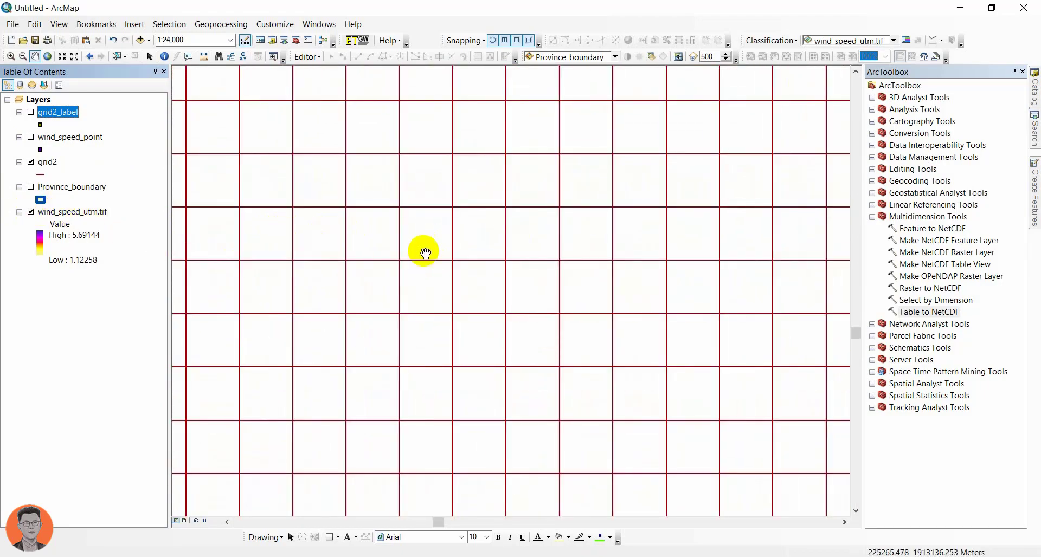
pyautogui.scroll(2, 542, 278)
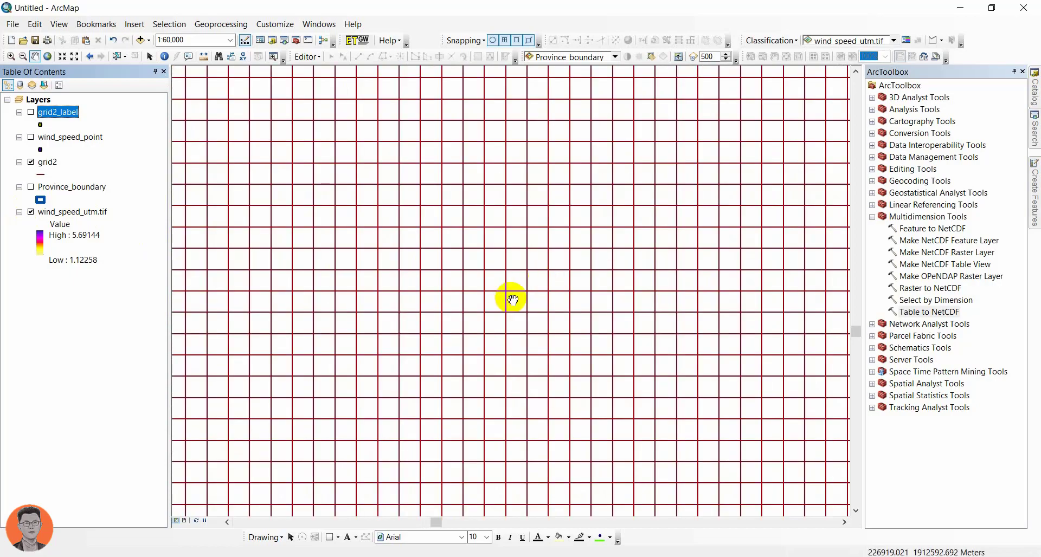
pyautogui.scroll(2, 506, 295)
pyautogui.scroll(3, 501, 306)
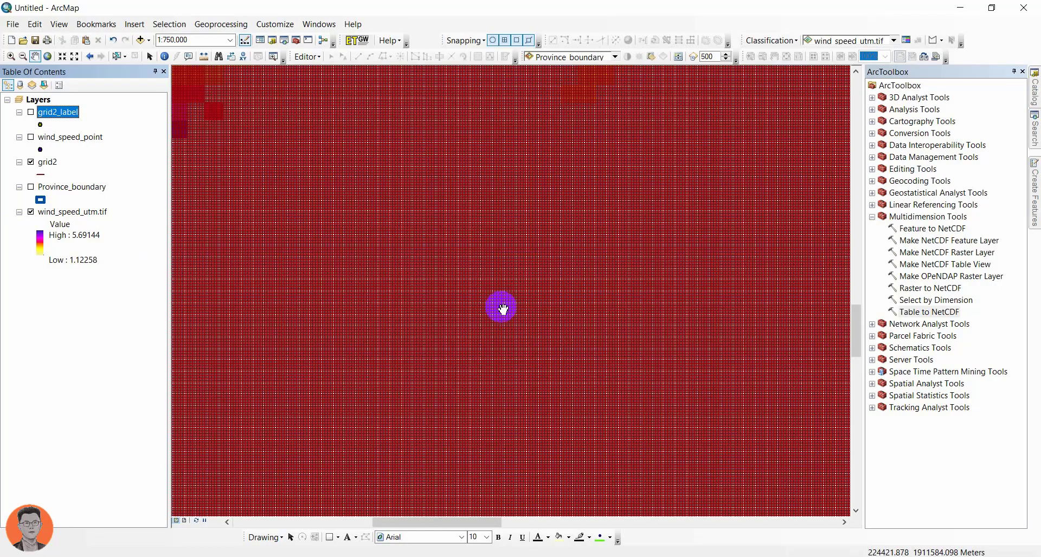
pyautogui.moveTo(502, 309); pyautogui.dragTo(432, 255)
# Step: Show the grid2_label layer again and review the attribute tables of grid2_label and grid2
pyautogui.click(31, 113)
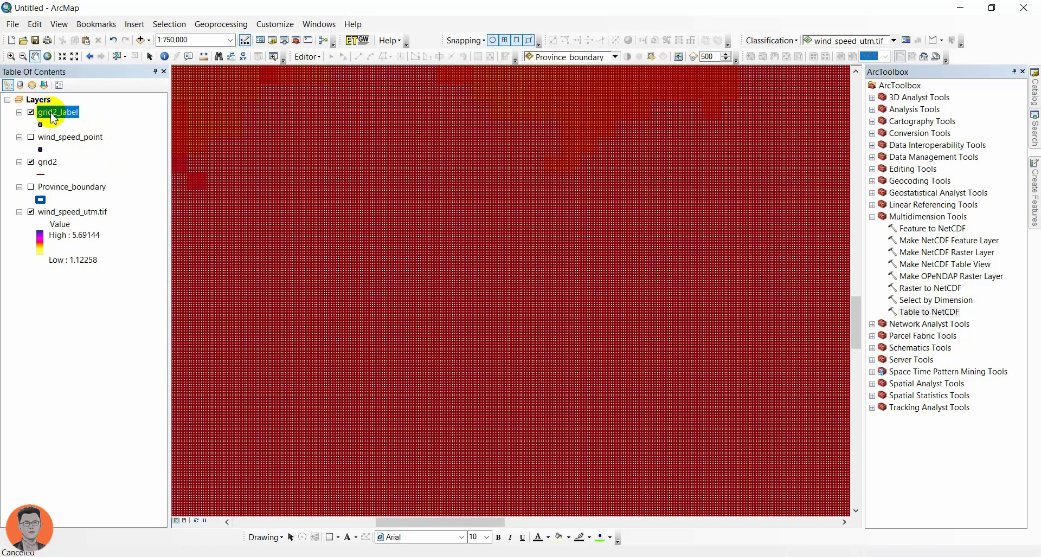
pyautogui.rightClick(54, 112)
pyautogui.click(116, 146)
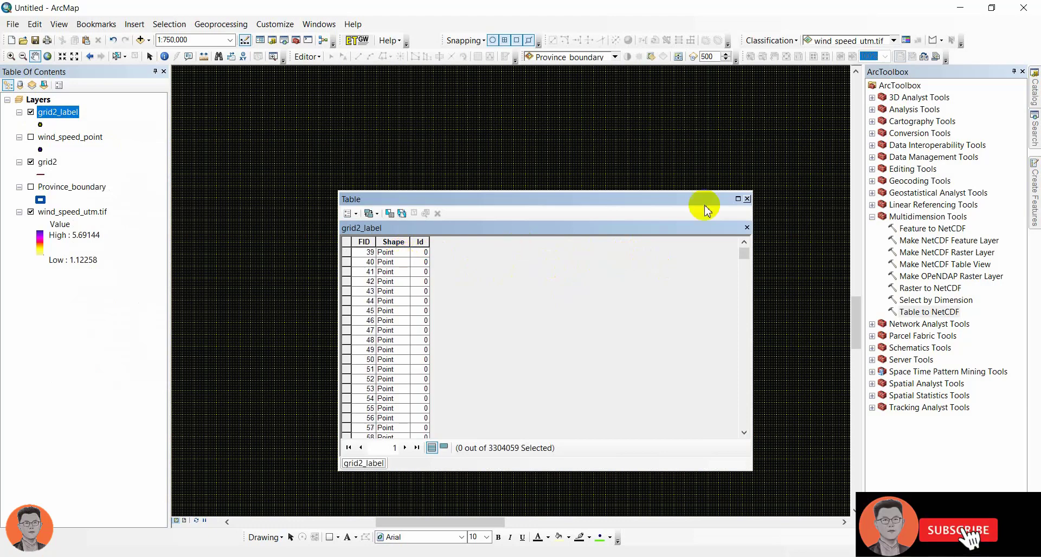
pyautogui.click(746, 199)
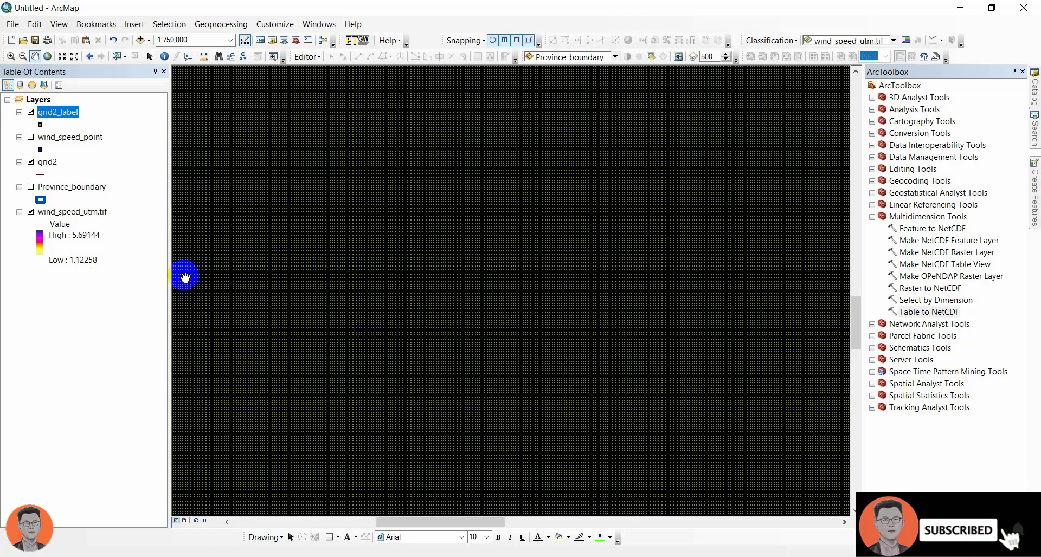
pyautogui.rightClick(44, 167)
pyautogui.click(87, 198)
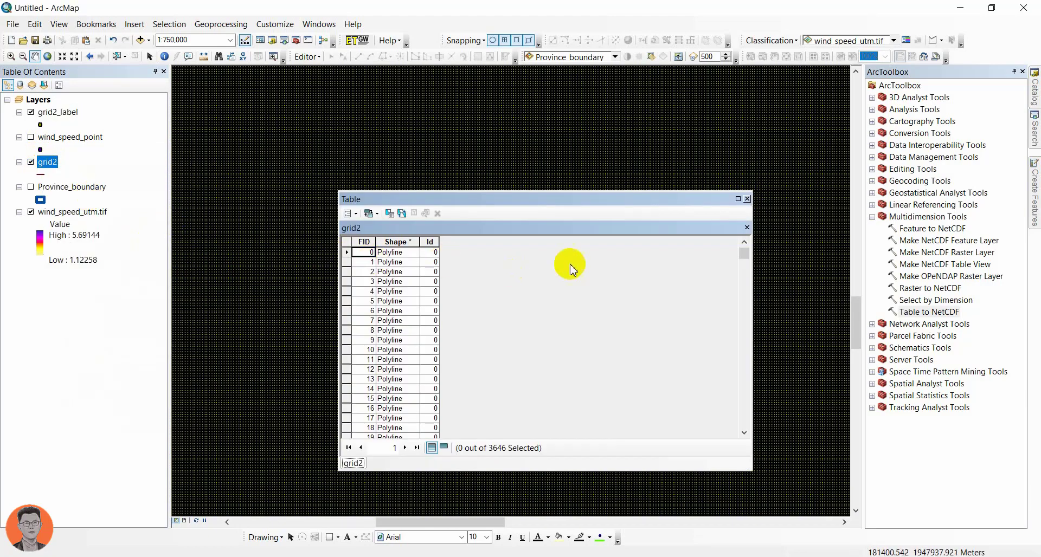
pyautogui.click(747, 199)
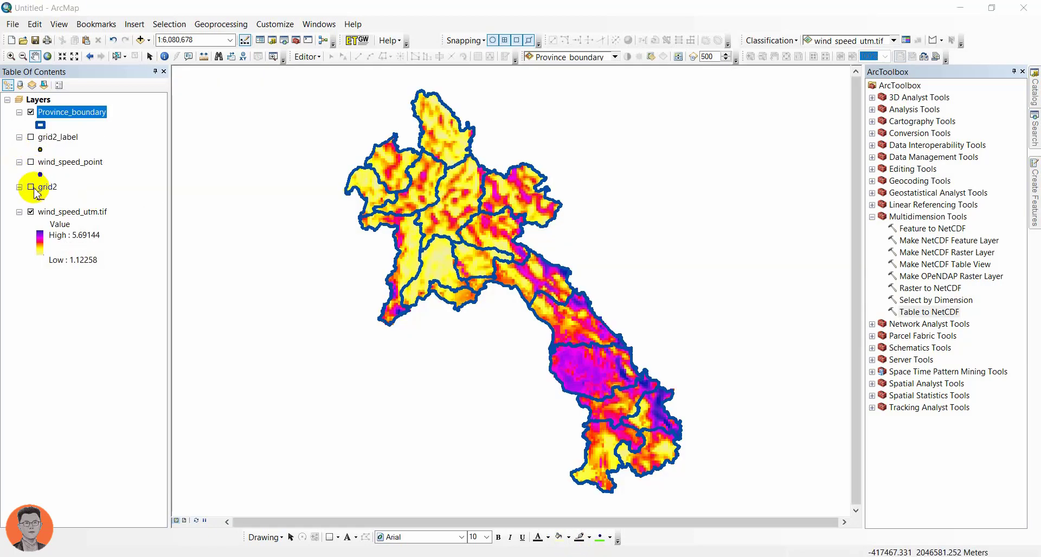
# Step: Display Province_boundary above all other layers and hide the grid2_label and grid2 layers
pyautogui.click(31, 187)
pyautogui.click(31, 186)
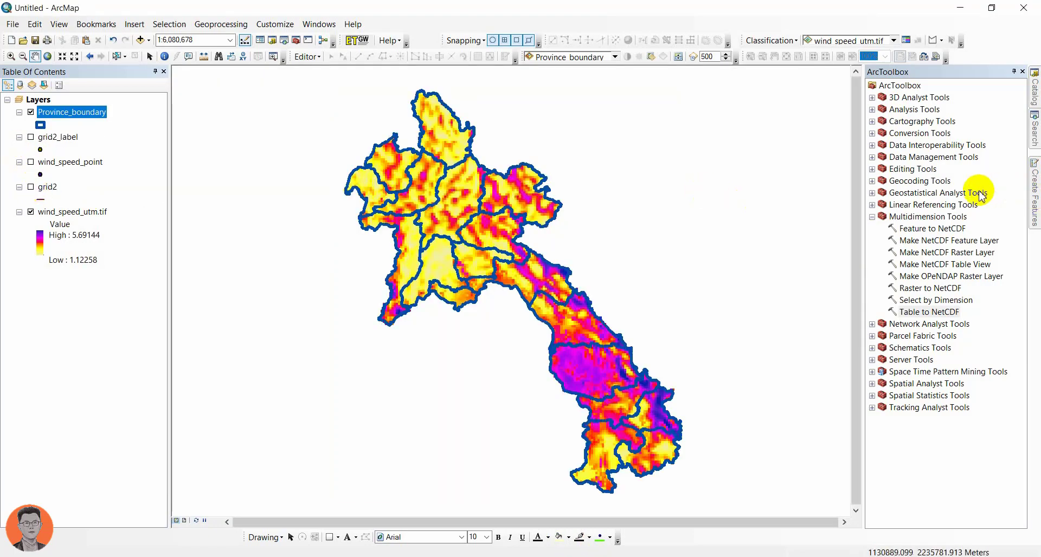
# Step: Open Create Fishnet with output grid10000.shp in the project1 folder and the template extent taken from wind_speed_utm.tif
pyautogui.click(1035, 134)
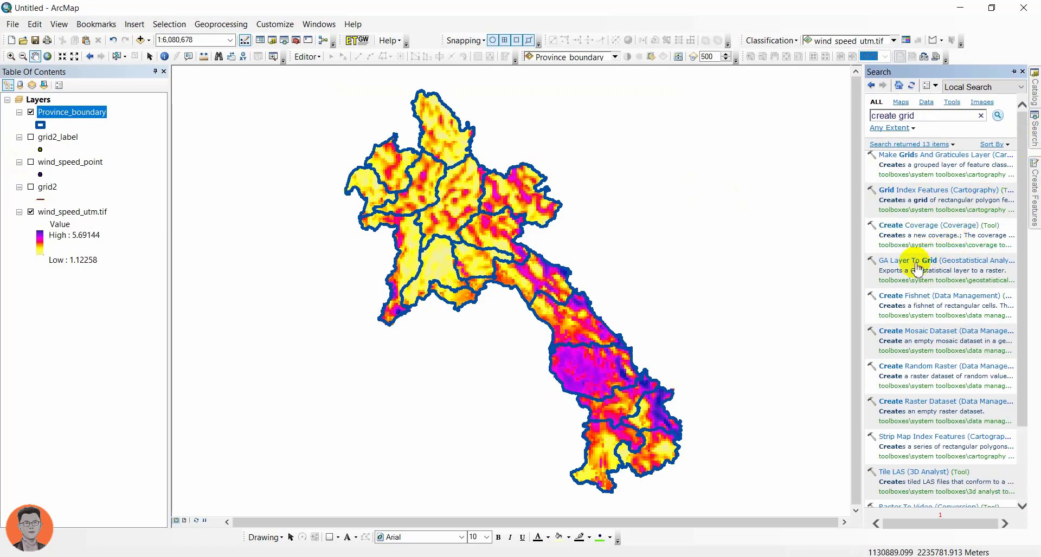
pyautogui.click(900, 296)
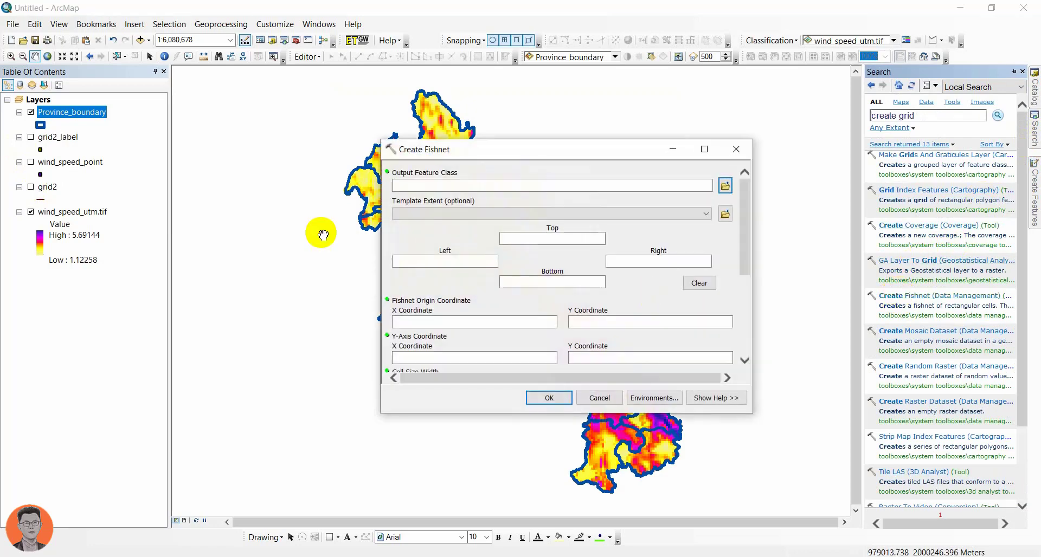
pyautogui.click(725, 186)
pyautogui.click(436, 215)
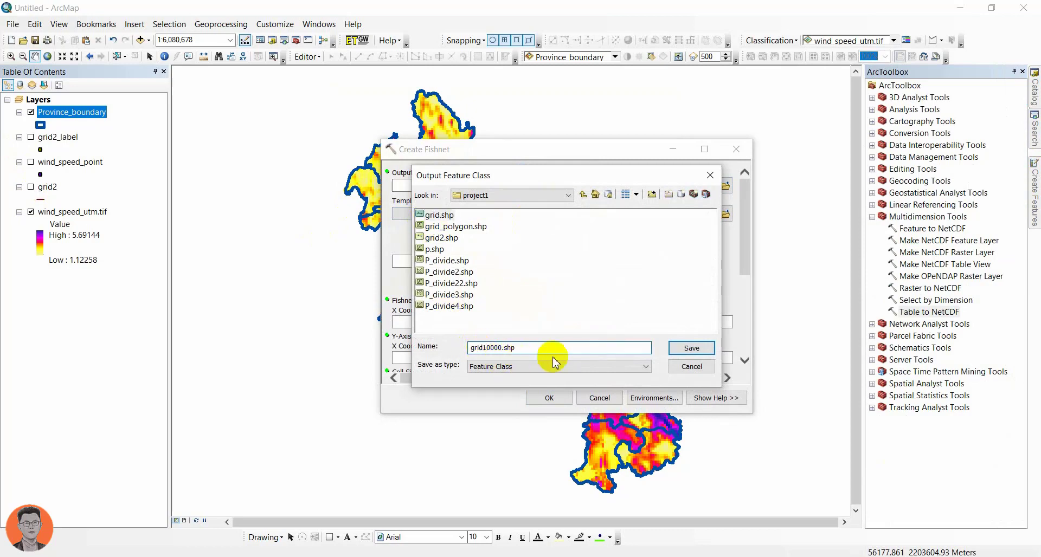
pyautogui.click(680, 348)
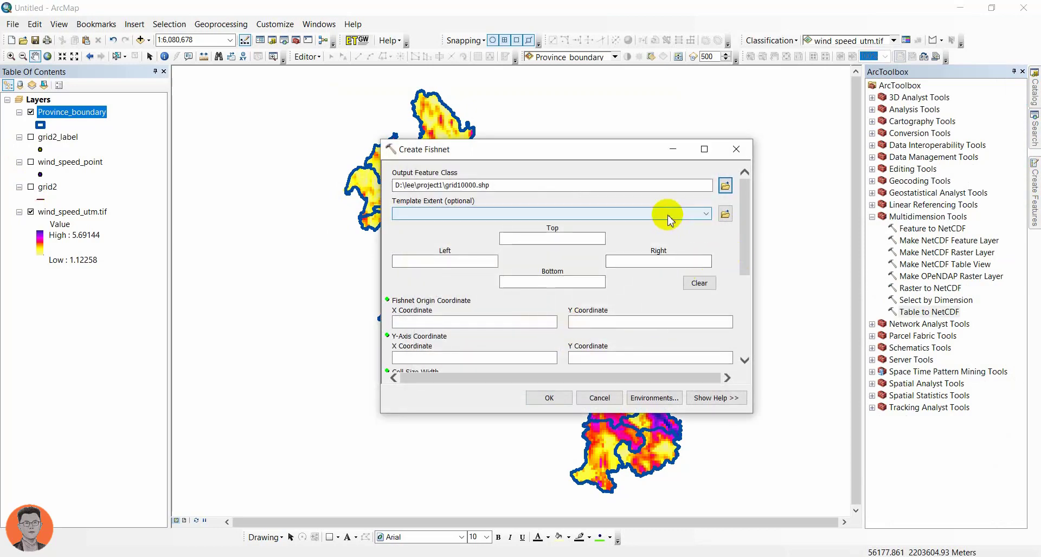
pyautogui.click(576, 214)
pyautogui.click(442, 269)
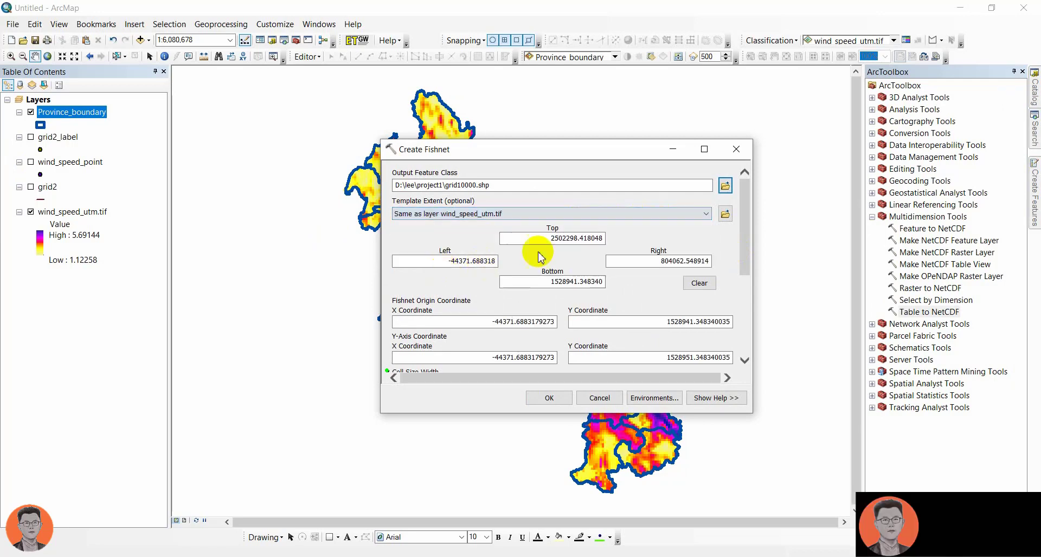
# Step: Set the fishnet's cell size width and height to 10000 and run Create Fishnet with label points
pyautogui.moveTo(746, 259); pyautogui.dragTo(743, 325)
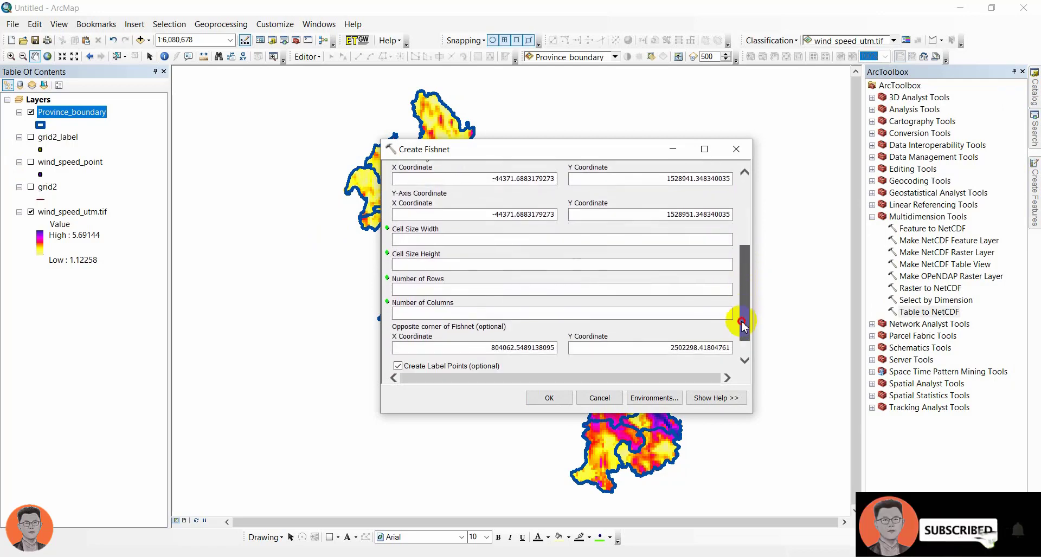
pyautogui.click(715, 242)
pyautogui.write('1000')
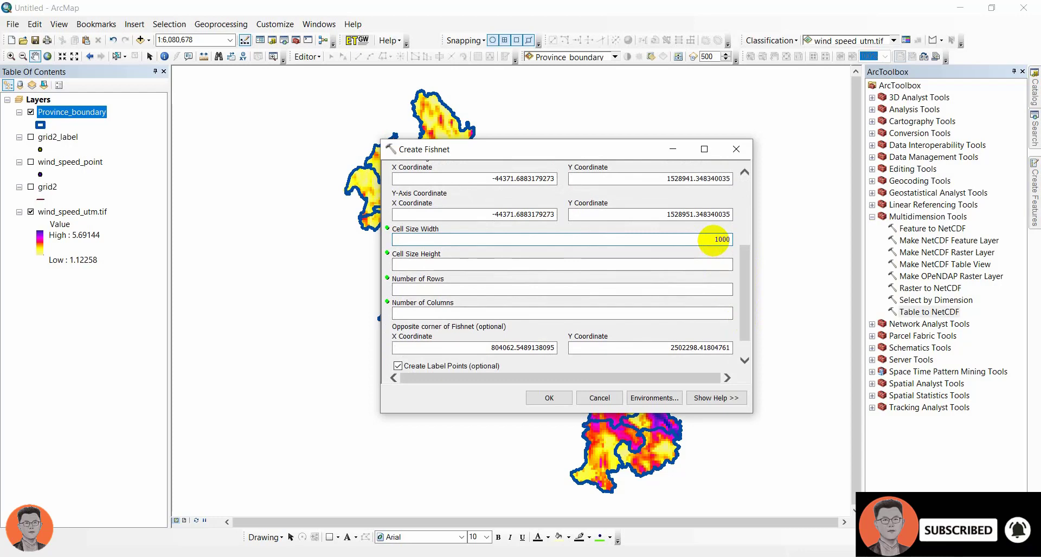
pyautogui.write('0')
pyautogui.click(724, 264)
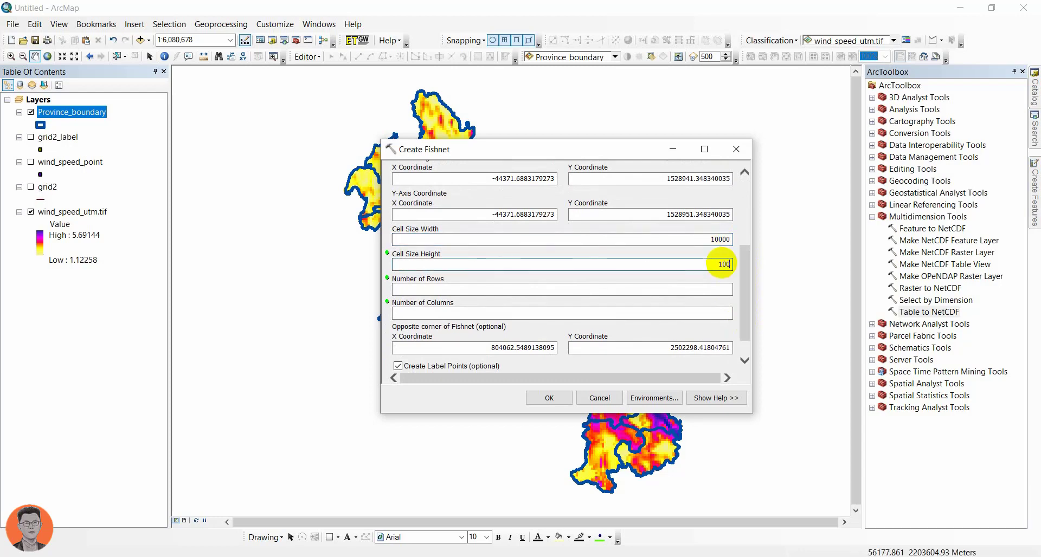
pyautogui.click(550, 398)
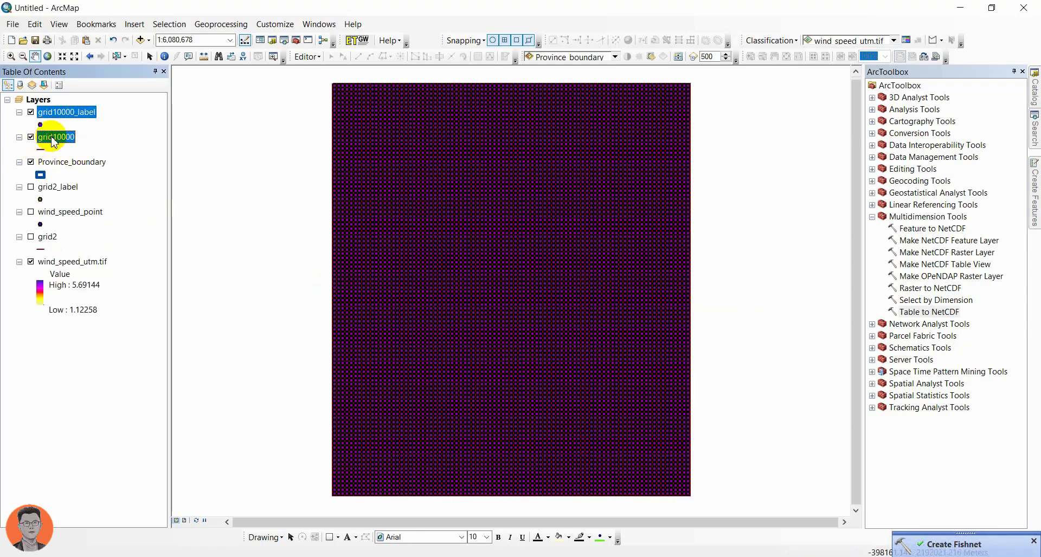
# Step: Remove the grid2_label and grid2 layers from the map
pyautogui.click(54, 138)
pyautogui.rightClick(56, 187)
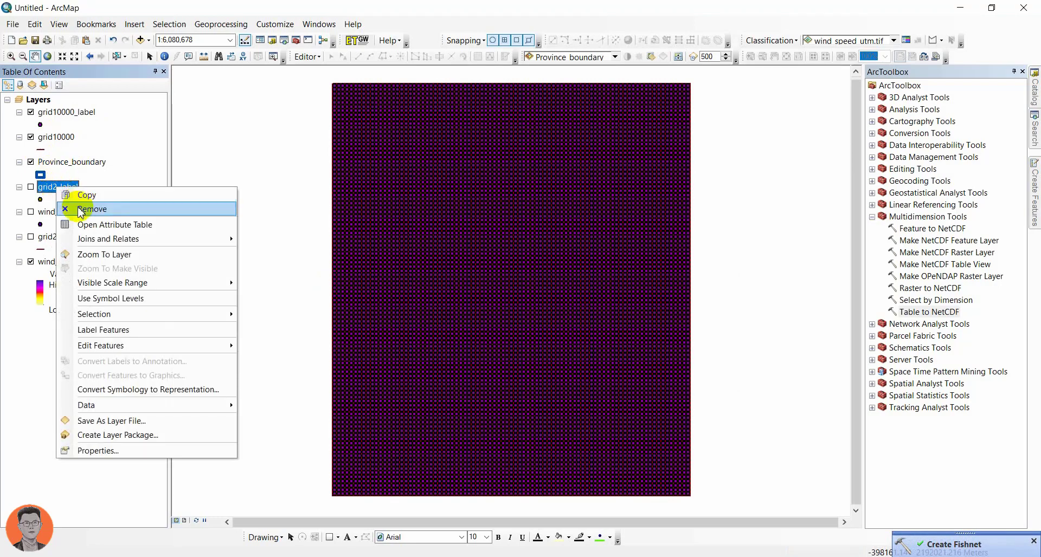
pyautogui.click(80, 209)
pyautogui.rightClick(48, 215)
pyautogui.click(70, 234)
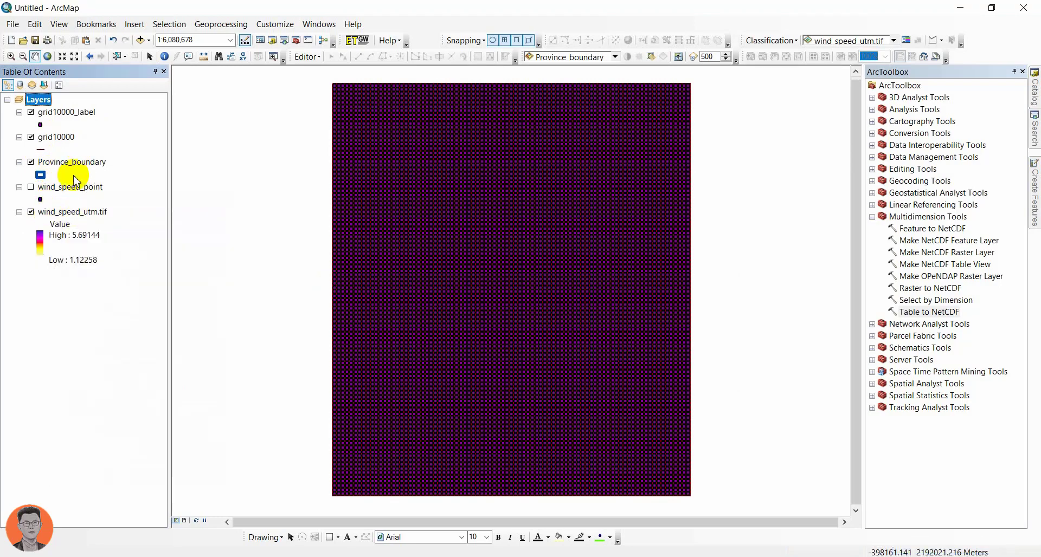
# Step: Hide the grid10000_label layer and inspect the grid10000 fishnet over the province boundaries and wind speed raster
pyautogui.click(31, 114)
pyautogui.scroll(-3, 502, 278)
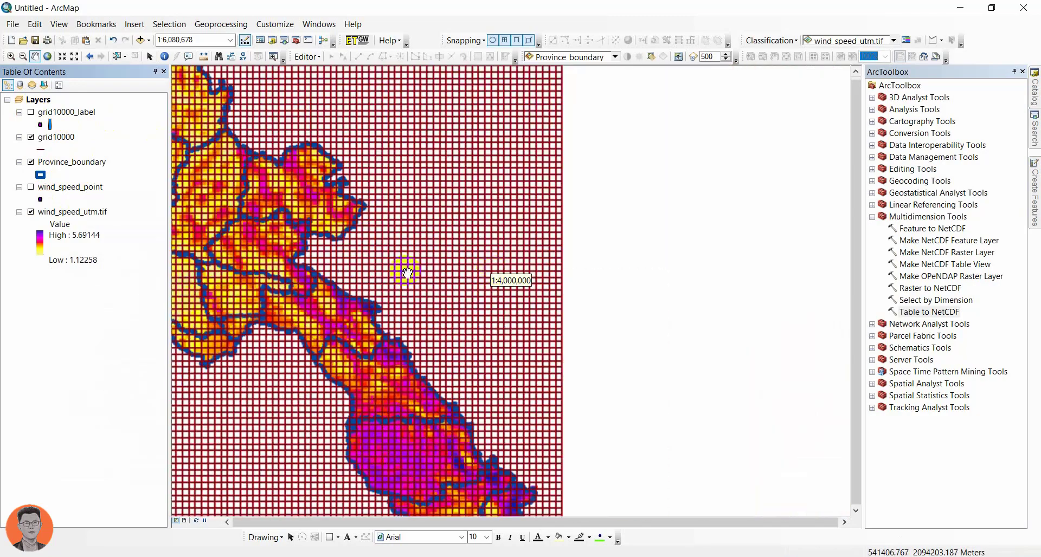
pyautogui.moveTo(376, 251); pyautogui.dragTo(661, 271)
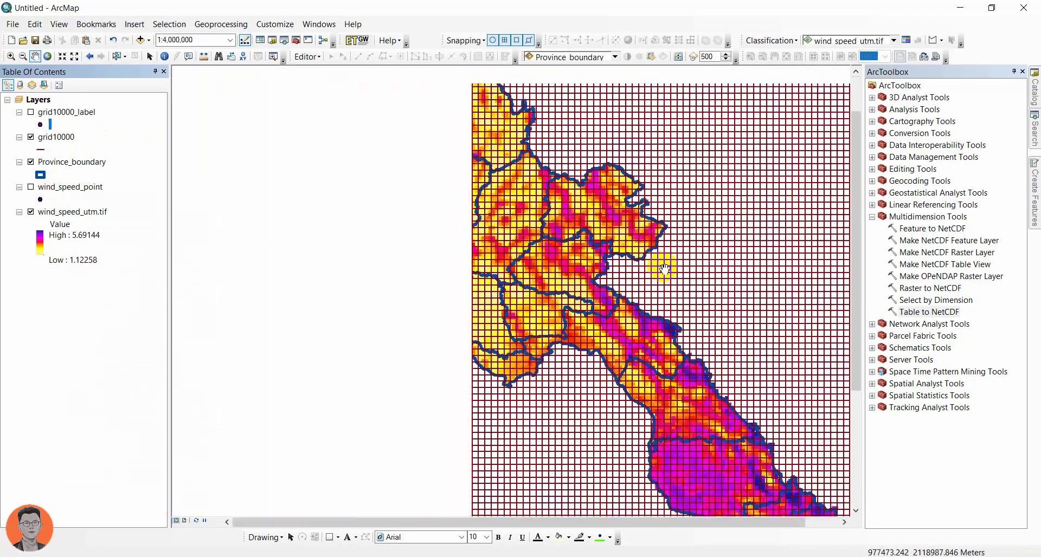
pyautogui.scroll(1, 558, 262)
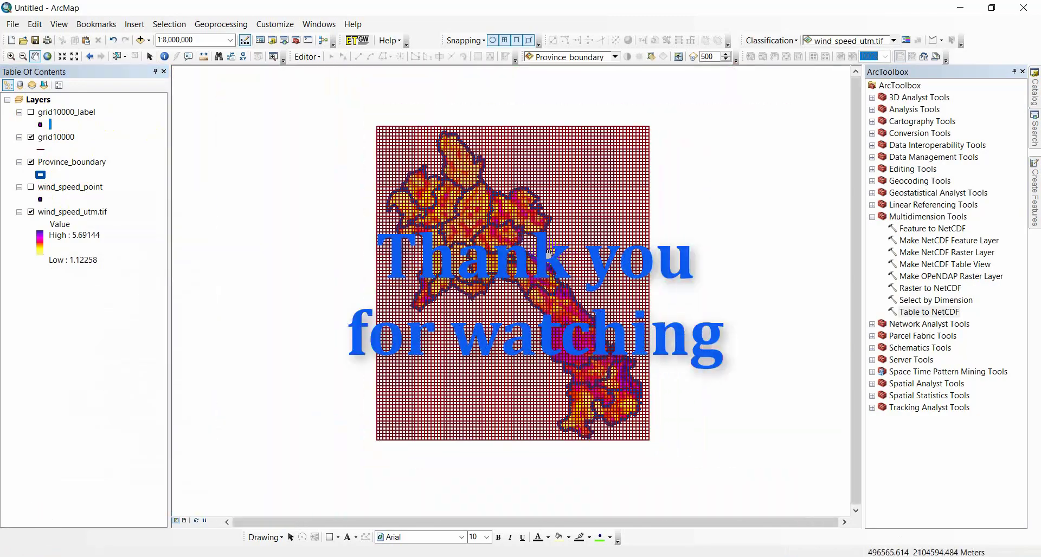